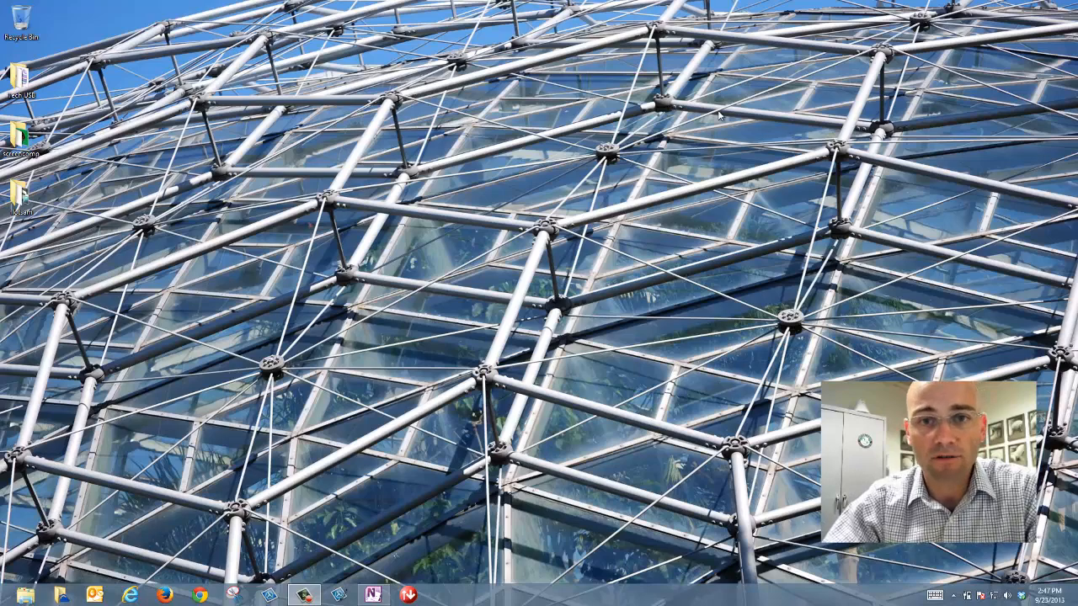
# Open a file browser window and go to the shared network drive (S:).
pyautogui.click(25, 595)
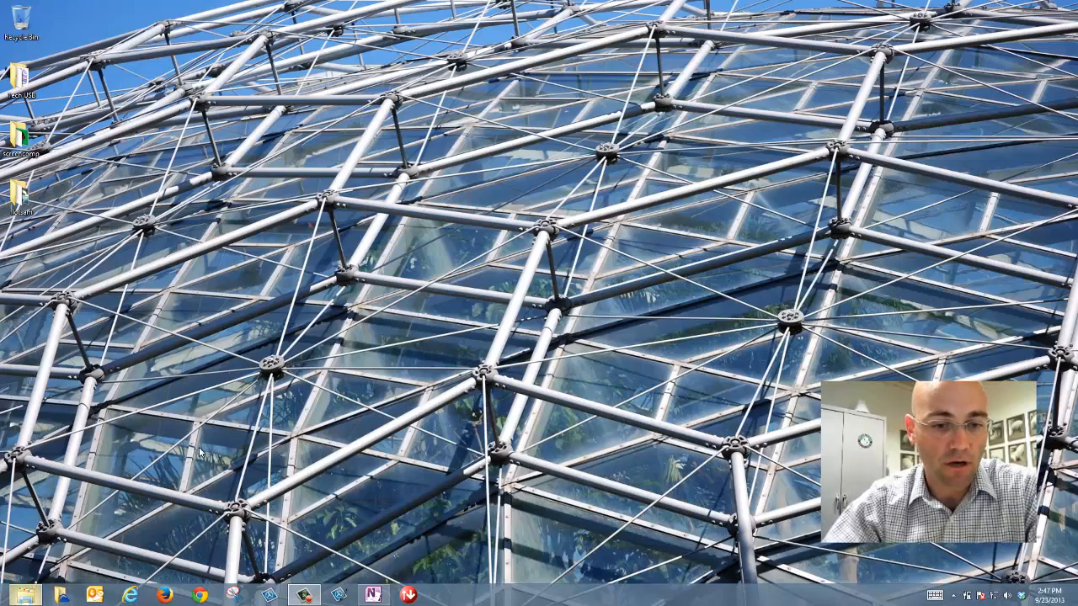
pyautogui.doubleClick(367, 16)
pyautogui.moveTo(422, 41); pyautogui.dragTo(649, 44)
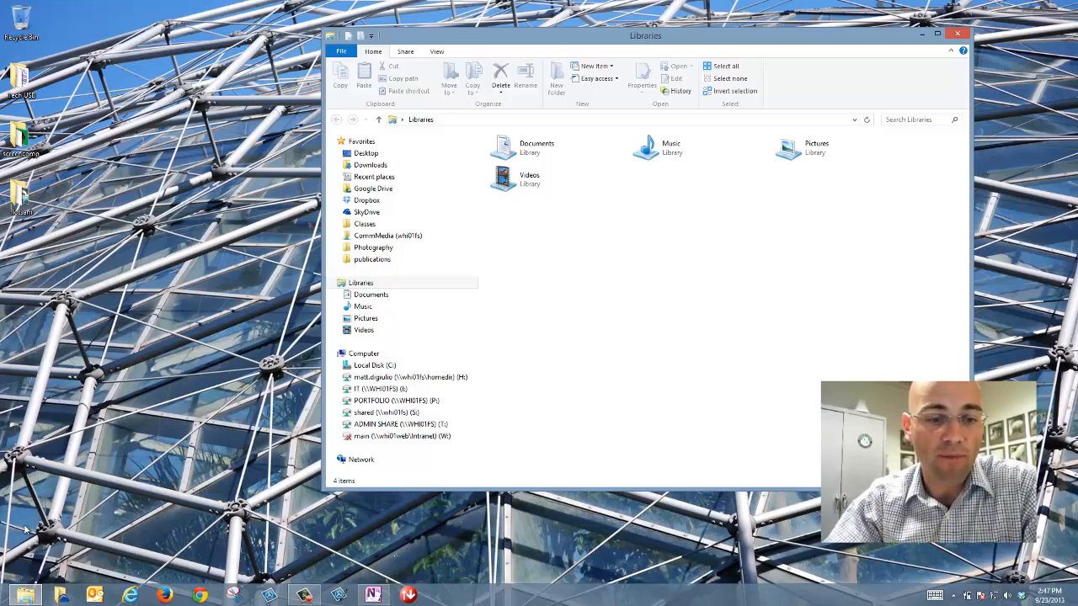
pyautogui.moveTo(34, 601)
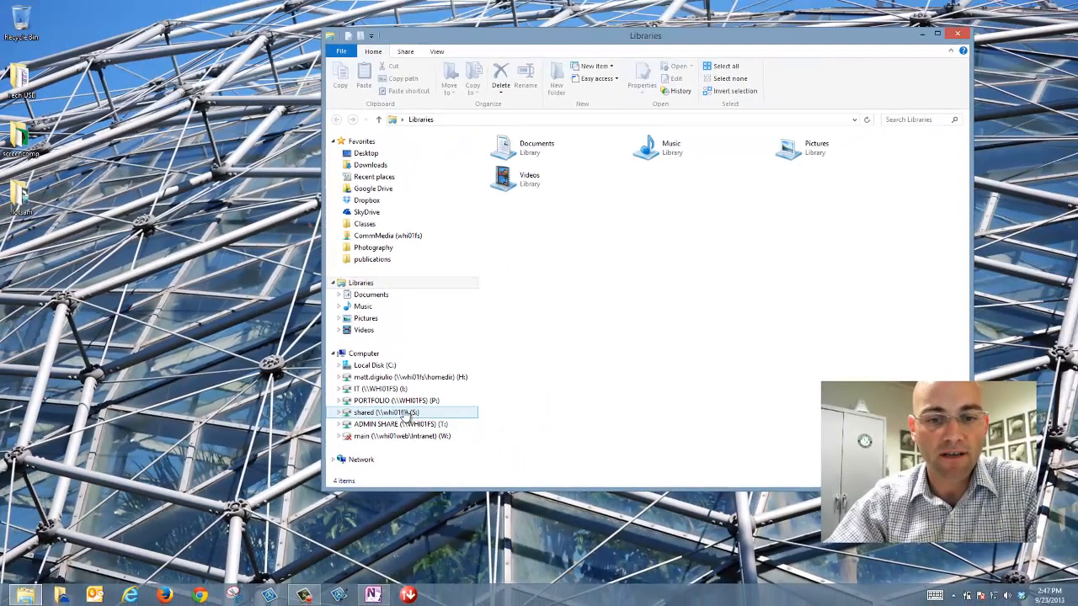
pyautogui.click(404, 412)
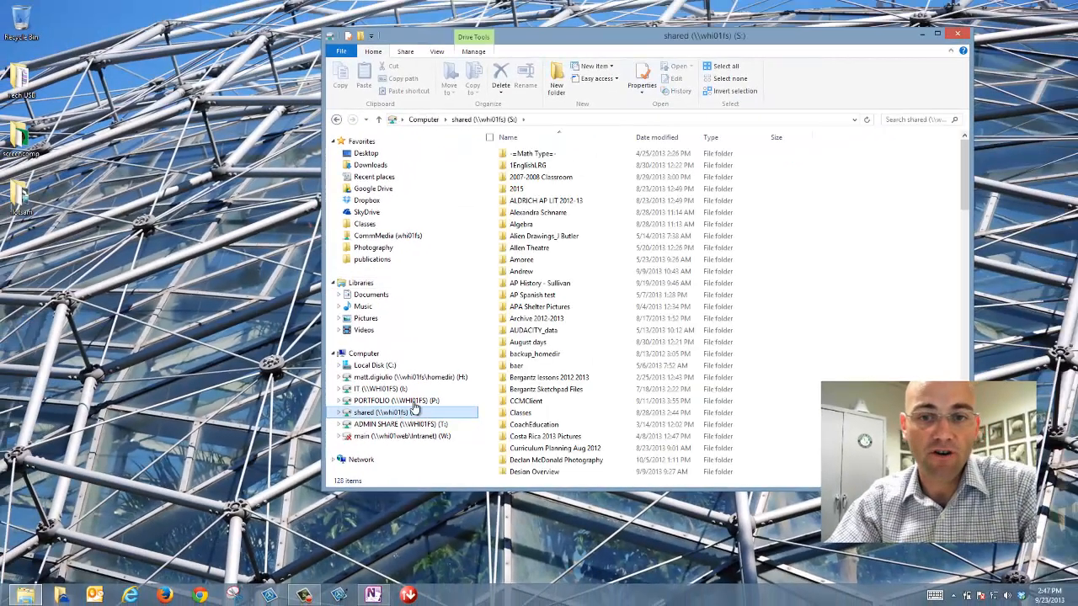
pyautogui.click(691, 283)
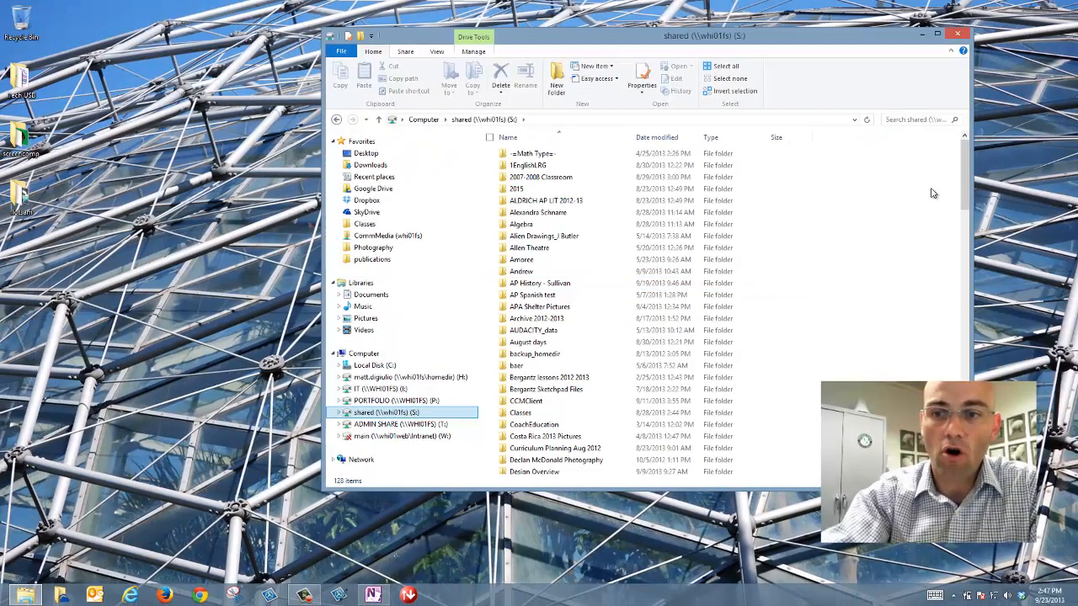
# Copy the SmartSyncSetup installer from the shared drive to the desktop.
pyautogui.moveTo(965, 197); pyautogui.dragTo(965, 459)
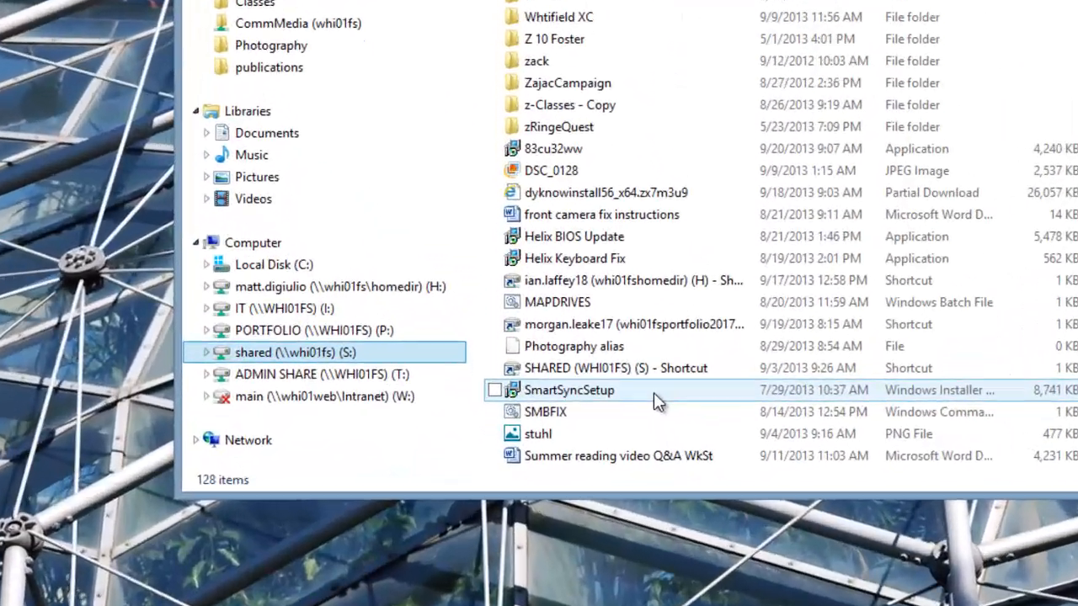
pyautogui.click(581, 432)
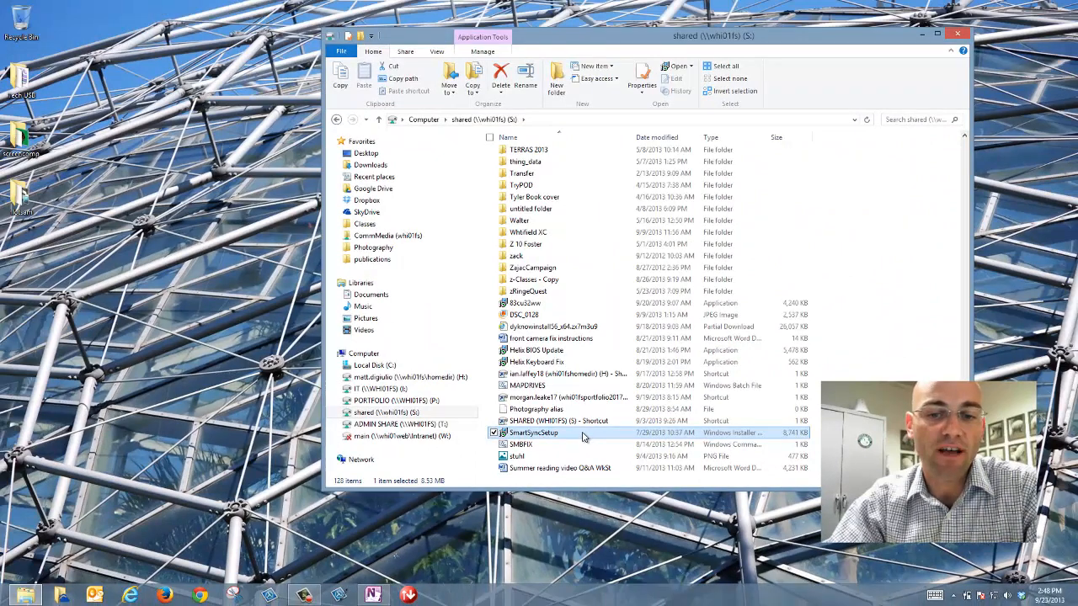
pyautogui.moveTo(581, 435); pyautogui.dragTo(162, 239)
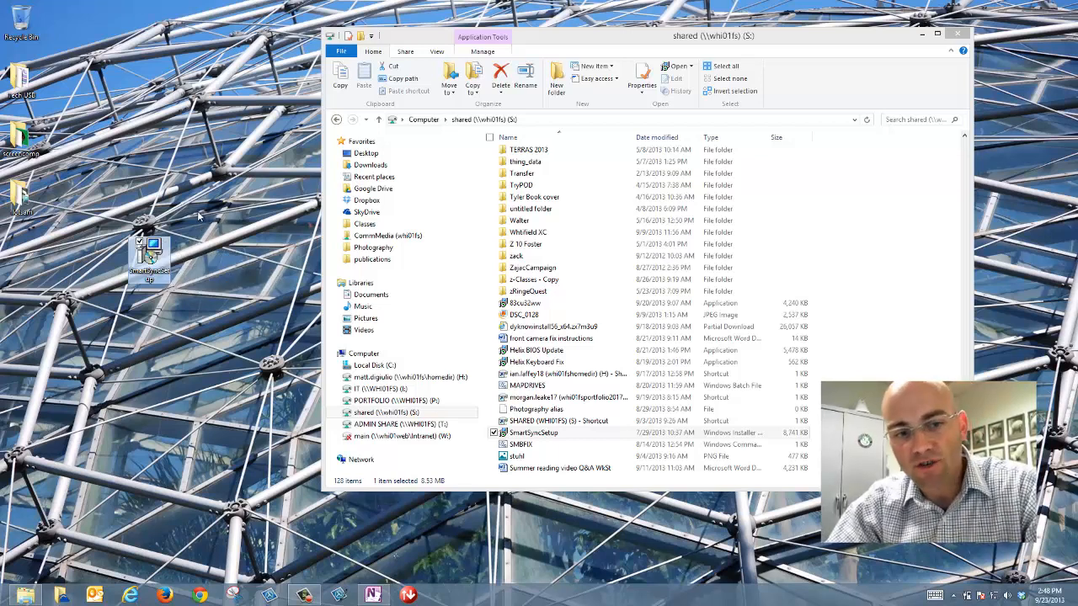
# Install SmartSync Pro 4 from the desktop copy of the installer, accepting the license, for anyone using the computer, in the default folder.
pyautogui.doubleClick(151, 253)
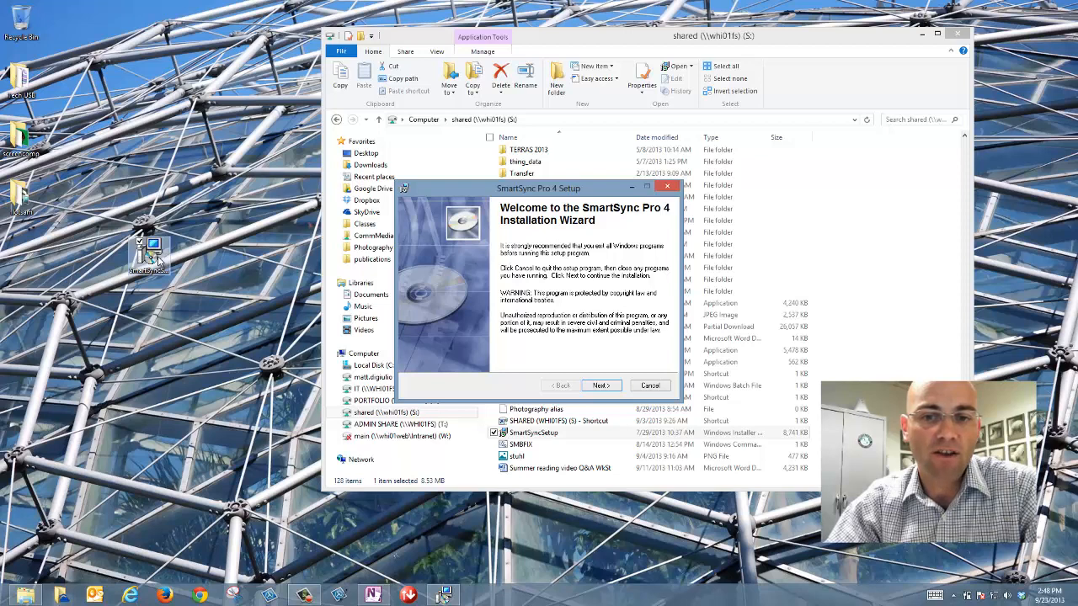
pyautogui.click(600, 386)
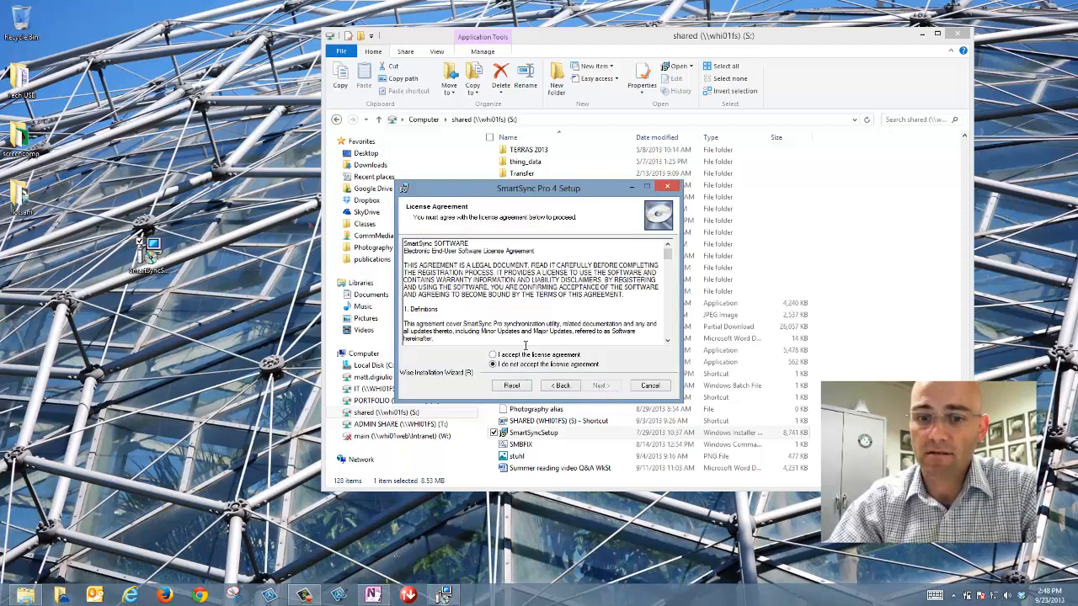
pyautogui.click(527, 357)
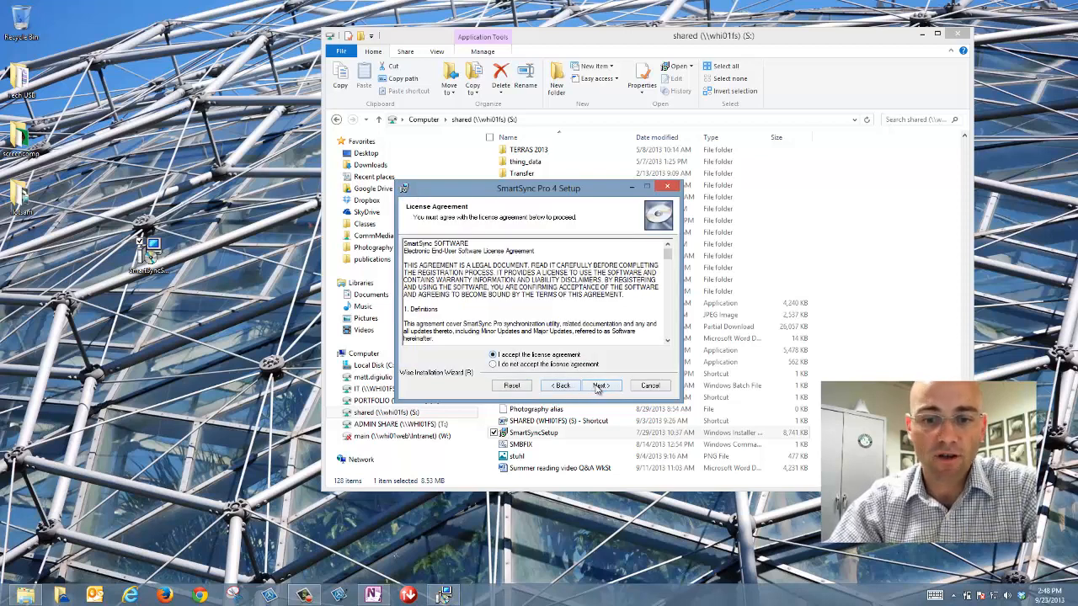
pyautogui.click(597, 386)
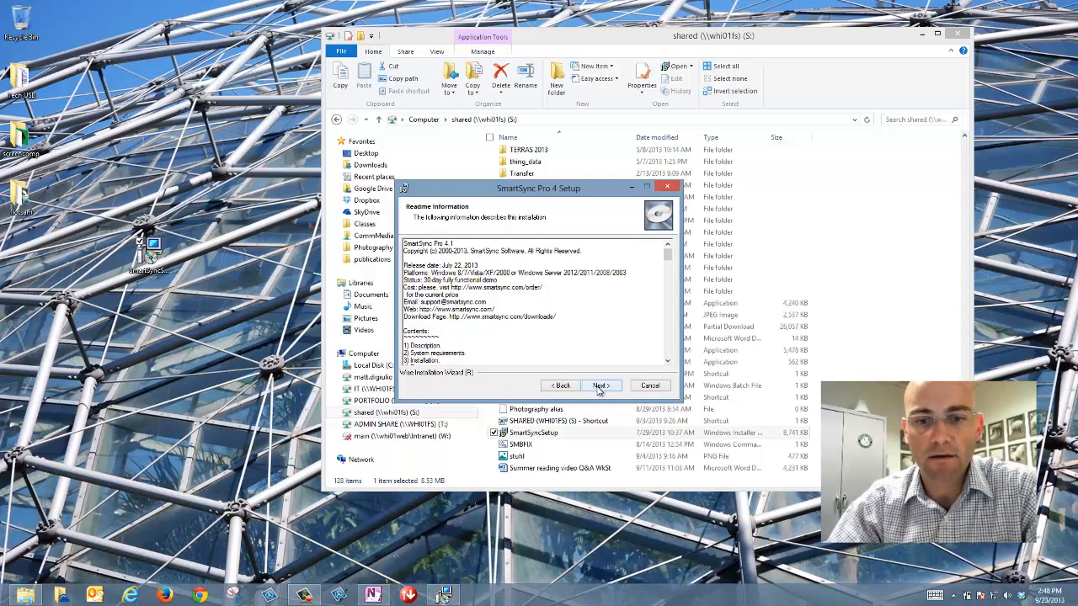
pyautogui.click(598, 386)
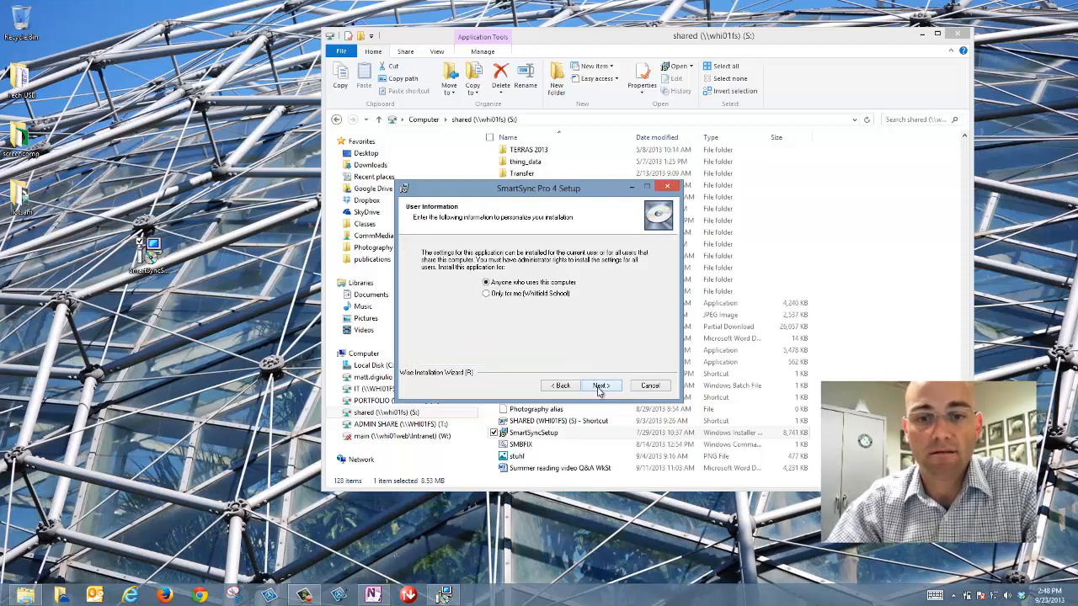
pyautogui.click(599, 387)
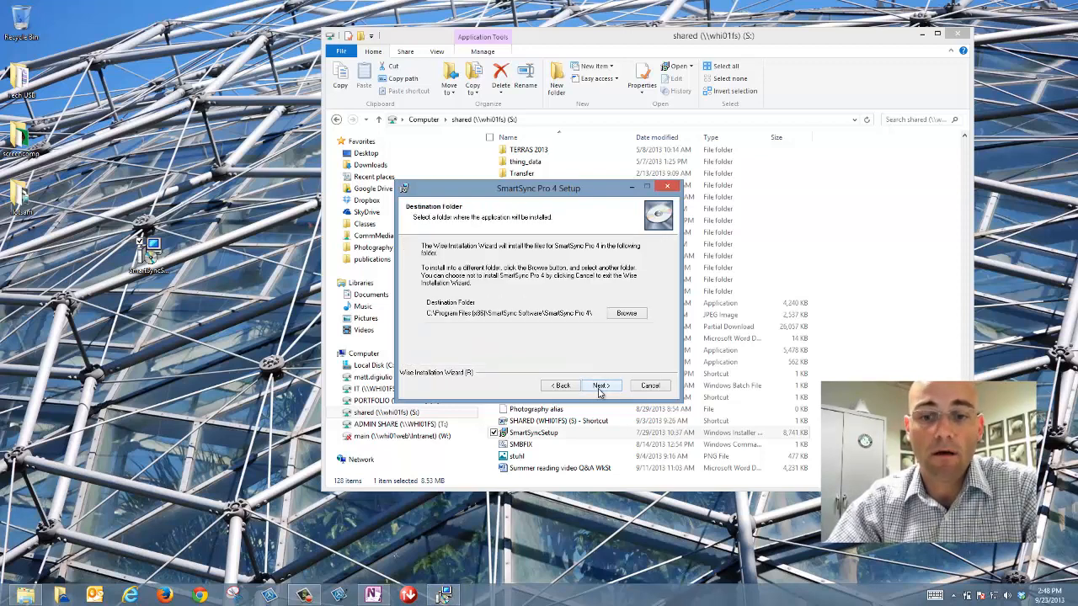
pyautogui.click(599, 386)
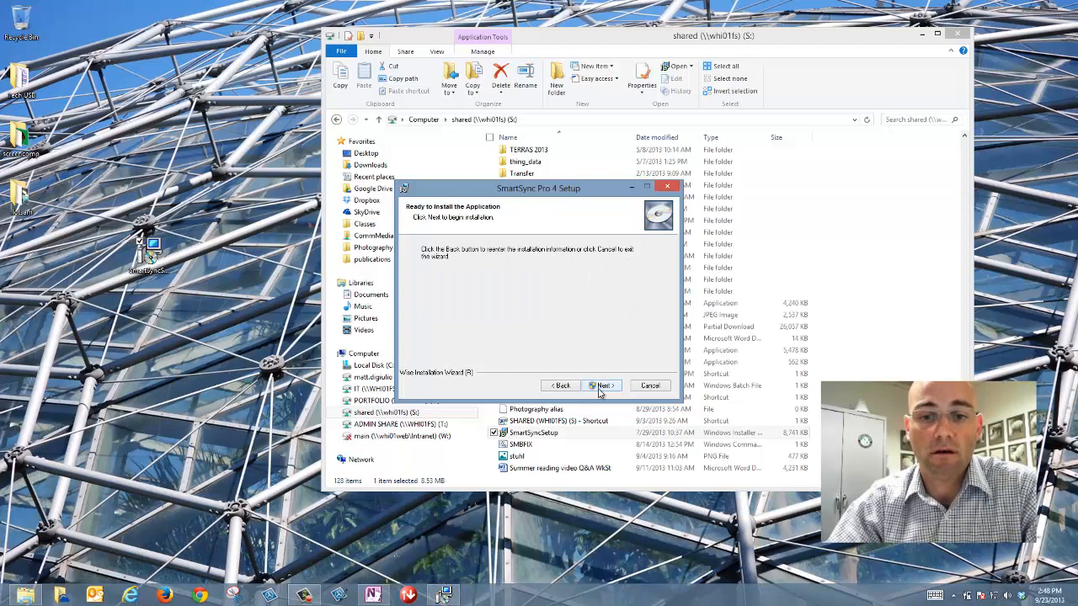
pyautogui.click(599, 386)
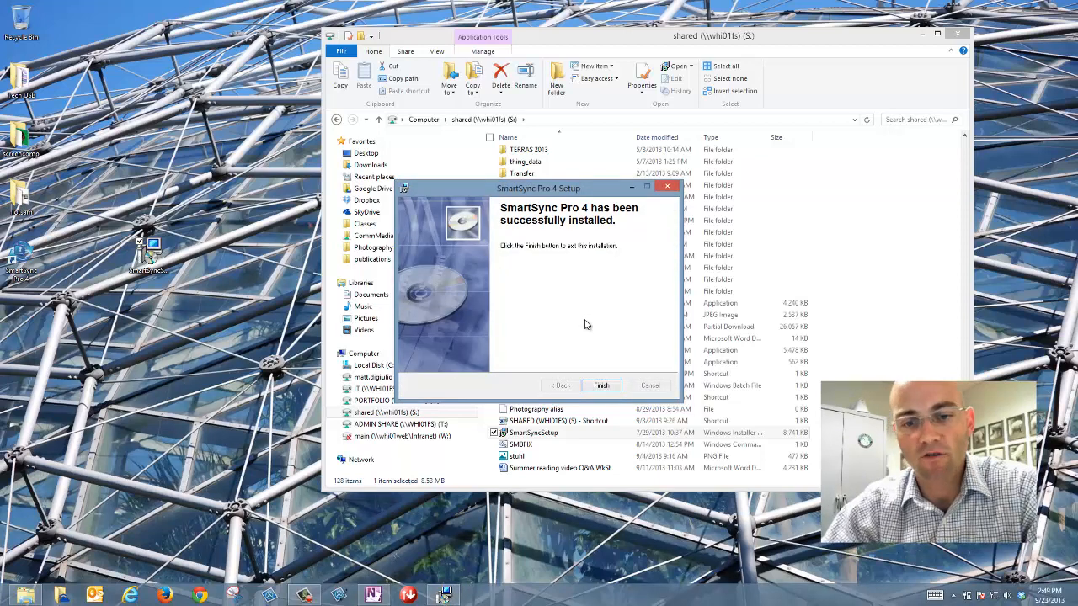
pyautogui.click(600, 386)
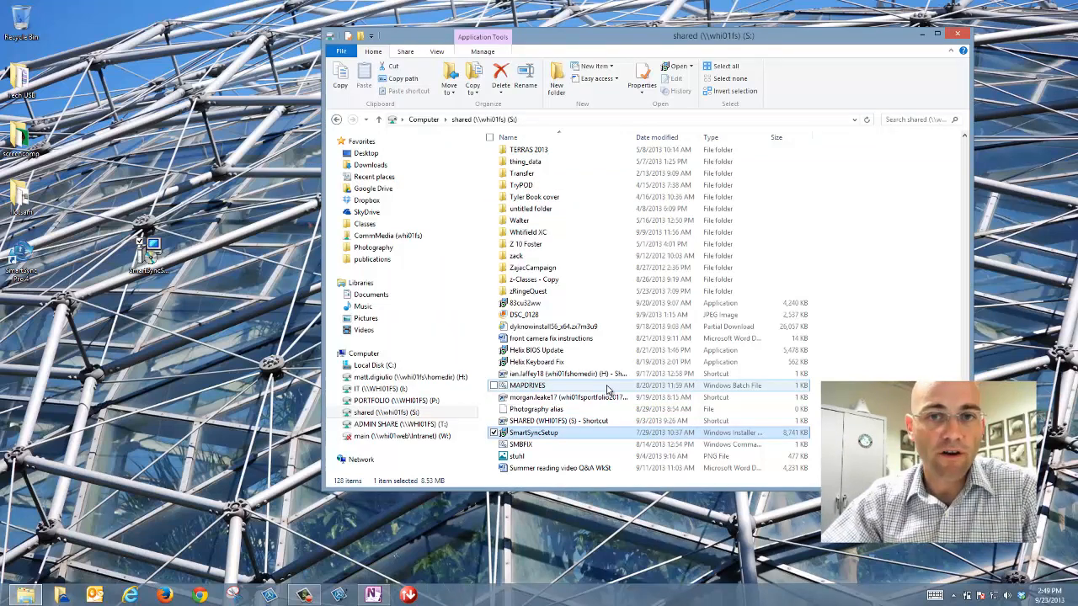
# Launch SmartSync Pro from the desktop and choose to download and install the offered upgrade.
pyautogui.click(31, 268)
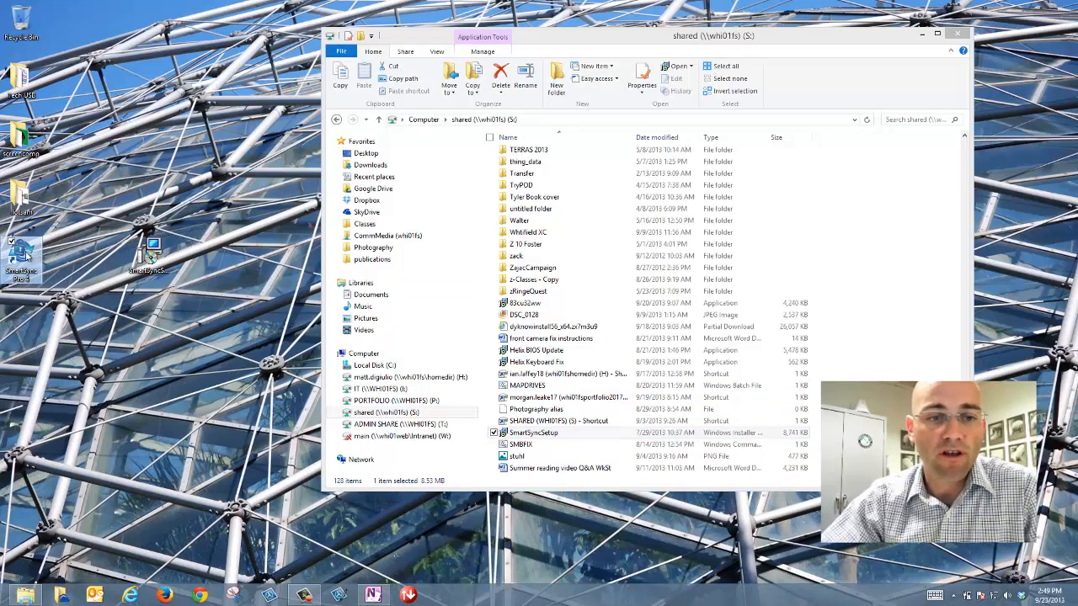
pyautogui.doubleClick(26, 256)
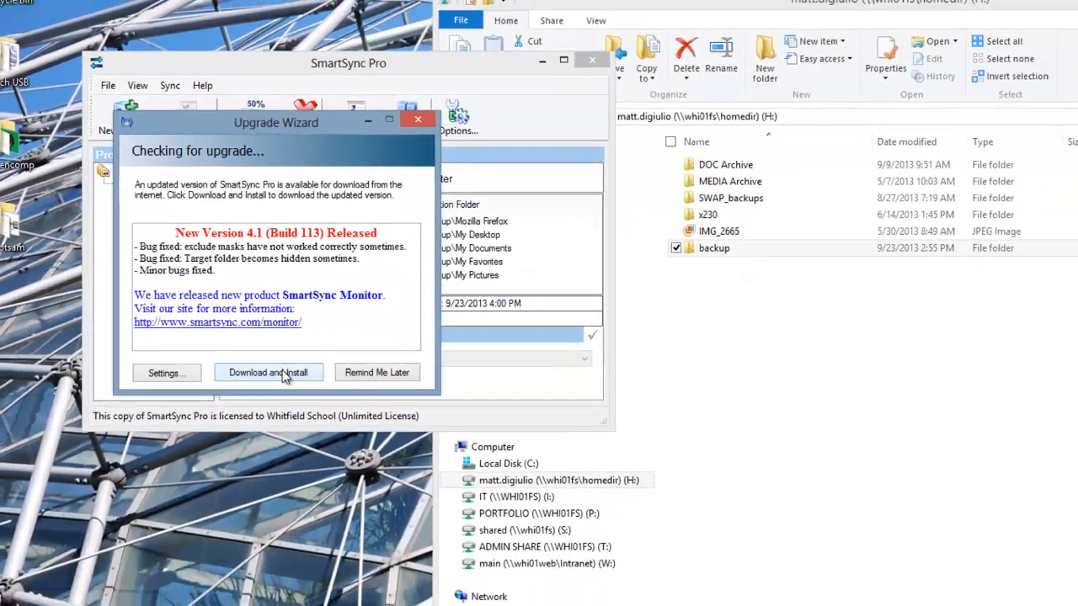
pyautogui.click(282, 375)
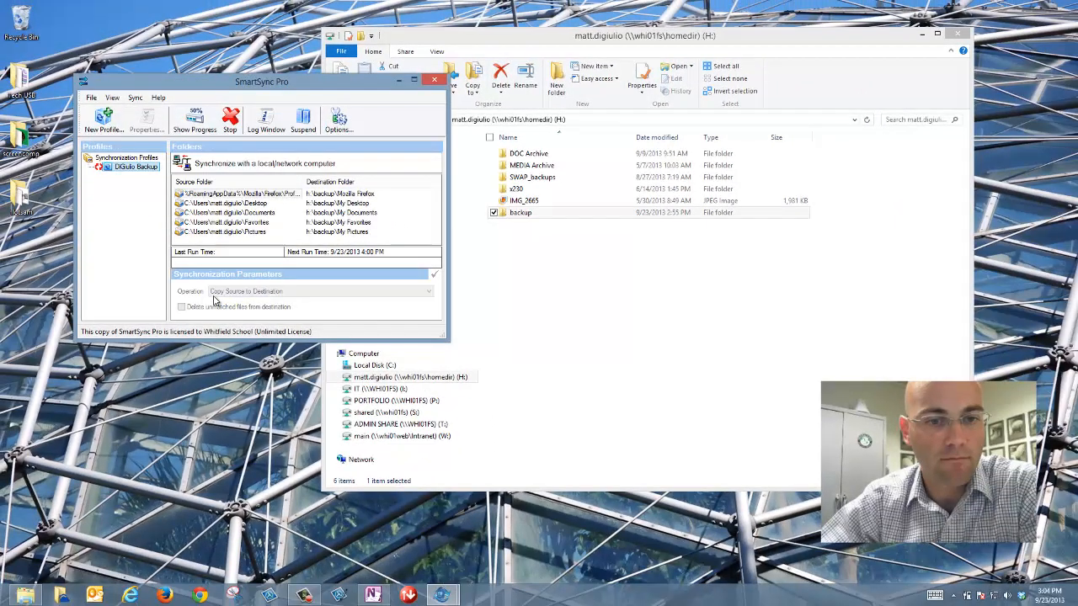
# Minimize SmartSync Pro, then reopen it from the hidden notification icons.
pyautogui.click(399, 82)
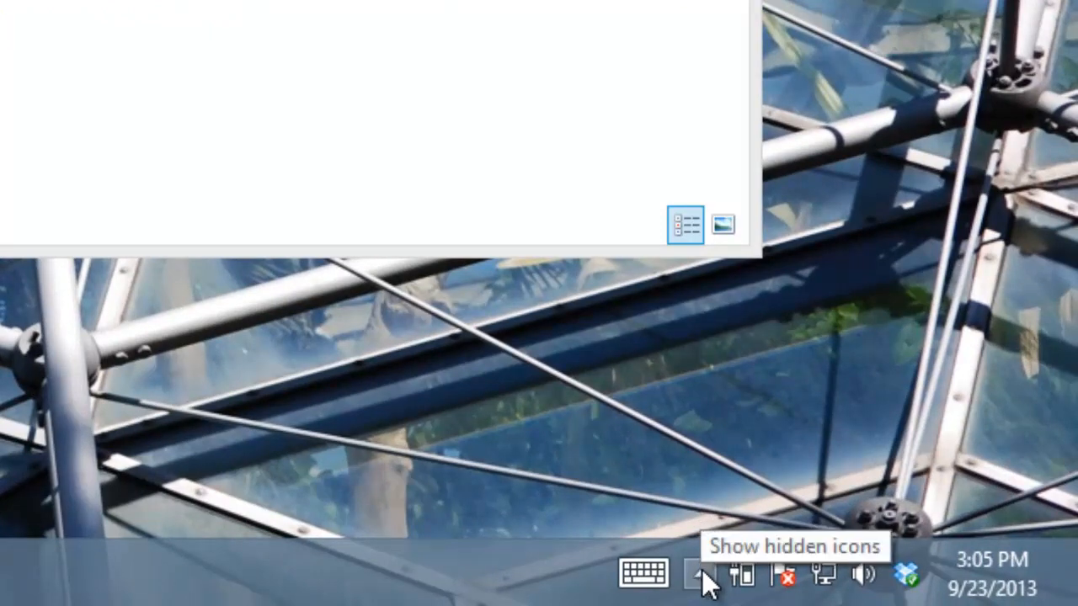
pyautogui.click(701, 572)
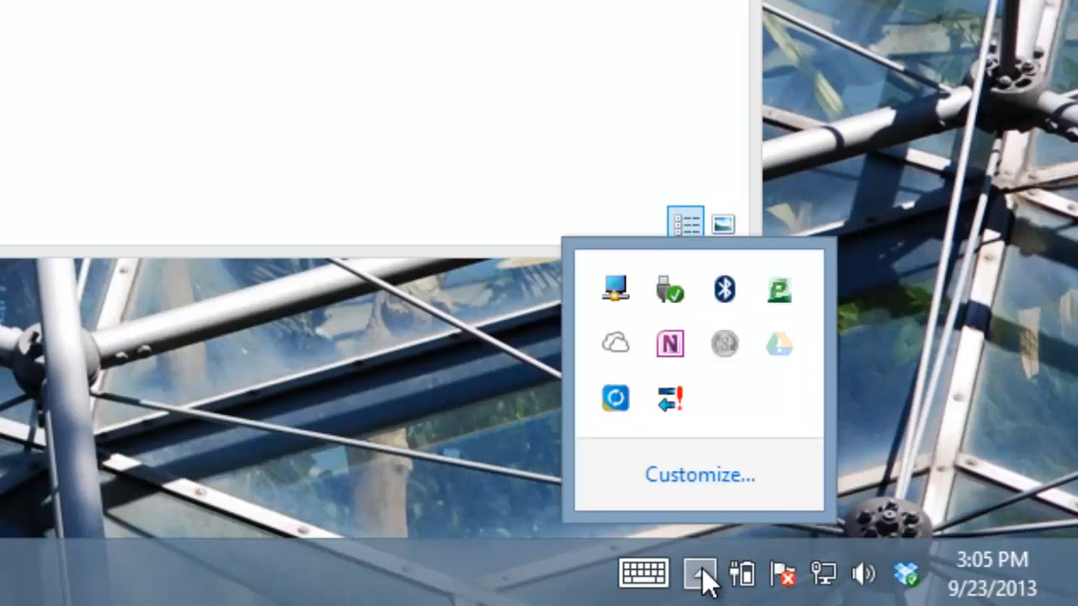
pyautogui.click(681, 400)
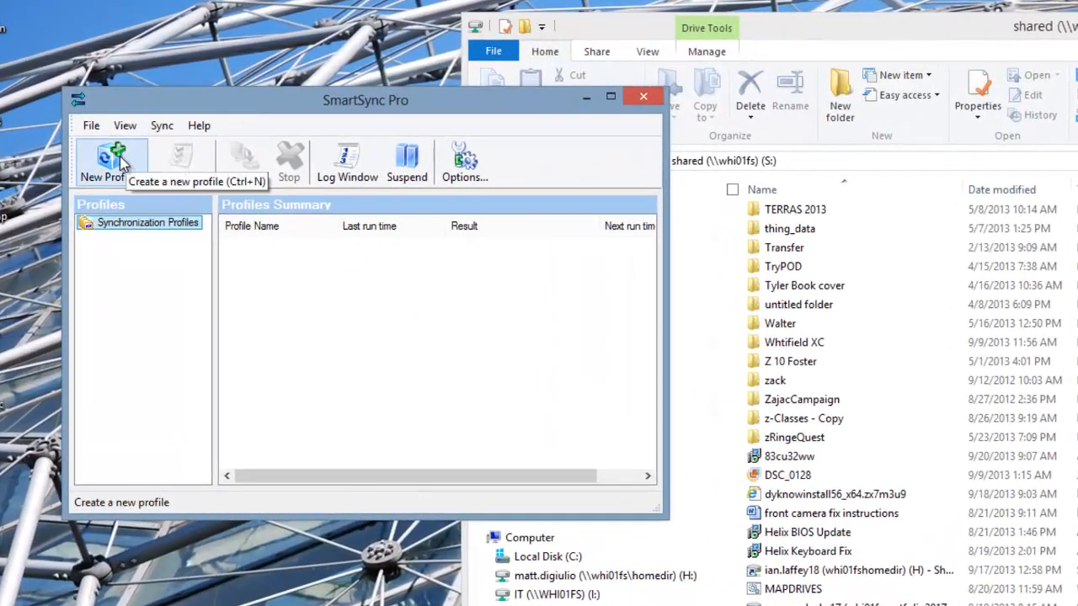
# Start a new profile synchronizing Mozilla Firefox, My Desktop, My Documents, My Favorites and My Pictures, and accept the selected folders.
pyautogui.click(118, 160)
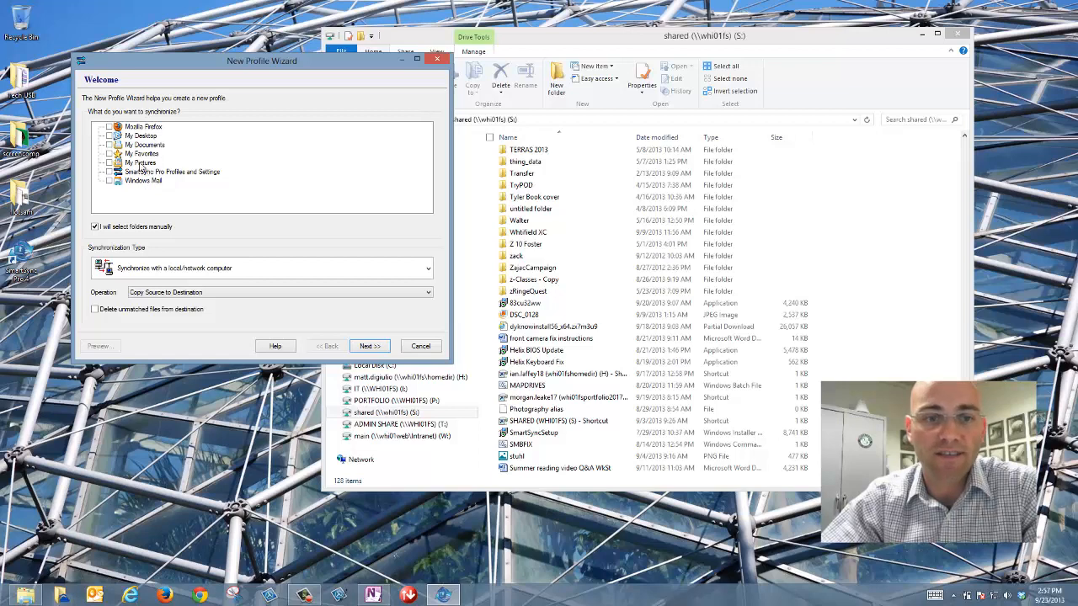
pyautogui.click(109, 128)
pyautogui.click(109, 136)
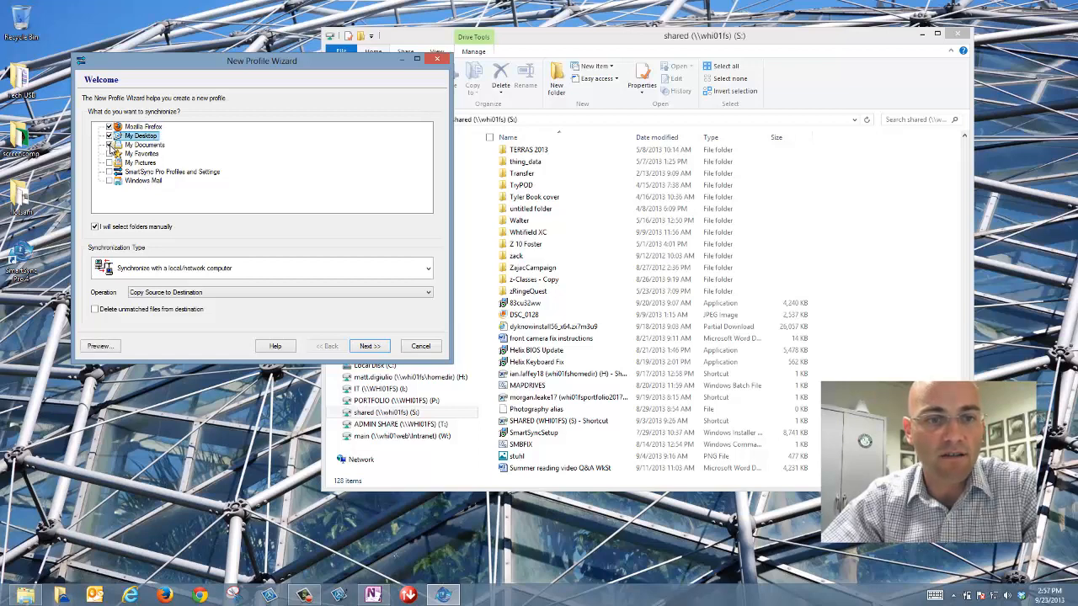
pyautogui.click(109, 145)
pyautogui.click(109, 154)
pyautogui.click(108, 163)
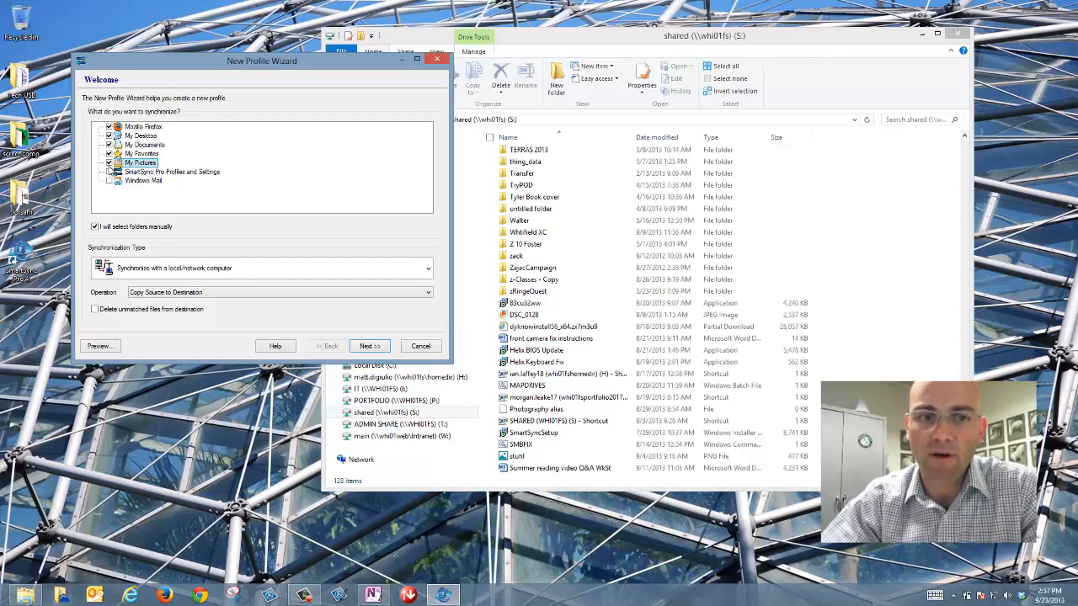
pyautogui.click(376, 348)
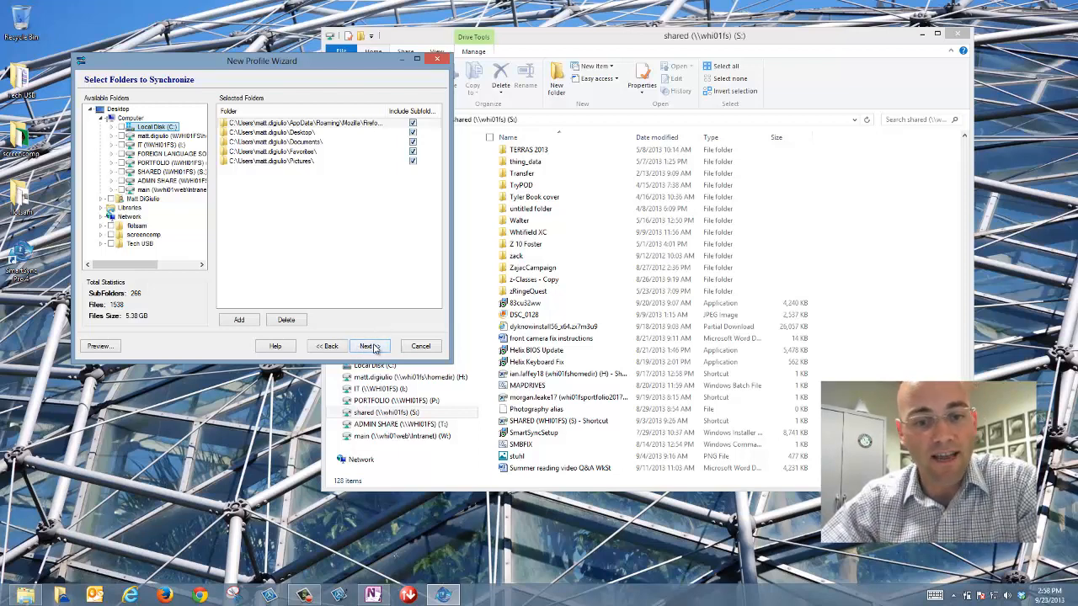
pyautogui.click(373, 346)
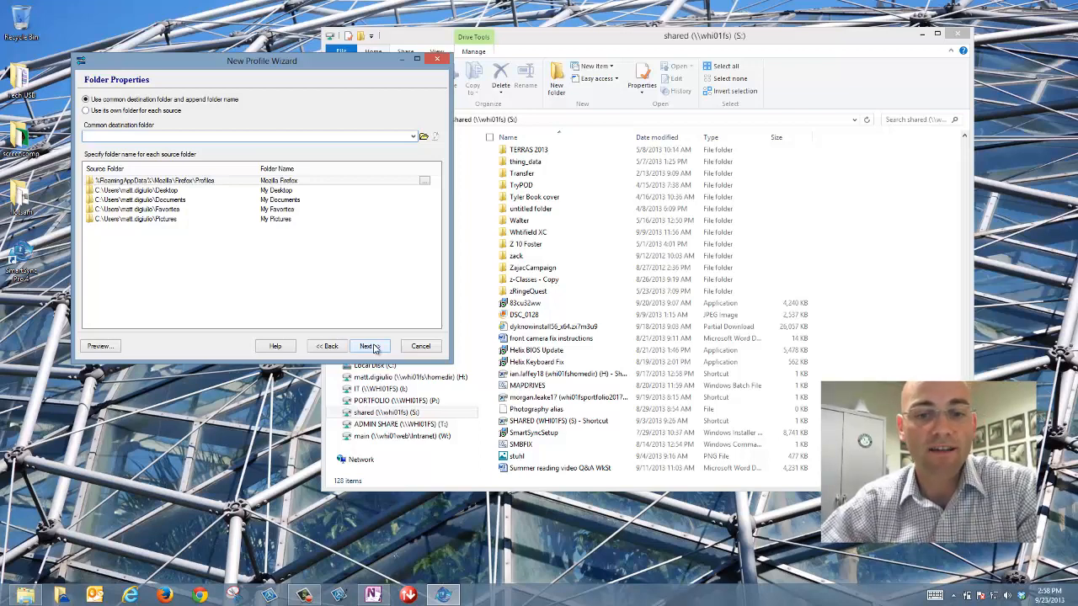
# Create a folder named backup in the home directory on the H: network drive.
pyautogui.click(560, 40)
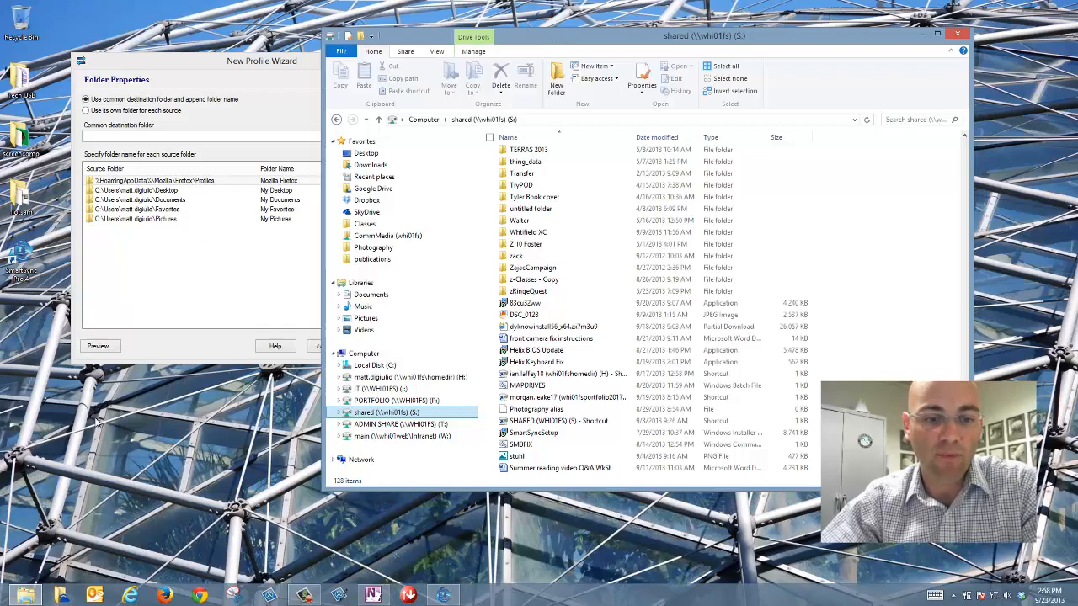
pyautogui.moveTo(37, 594)
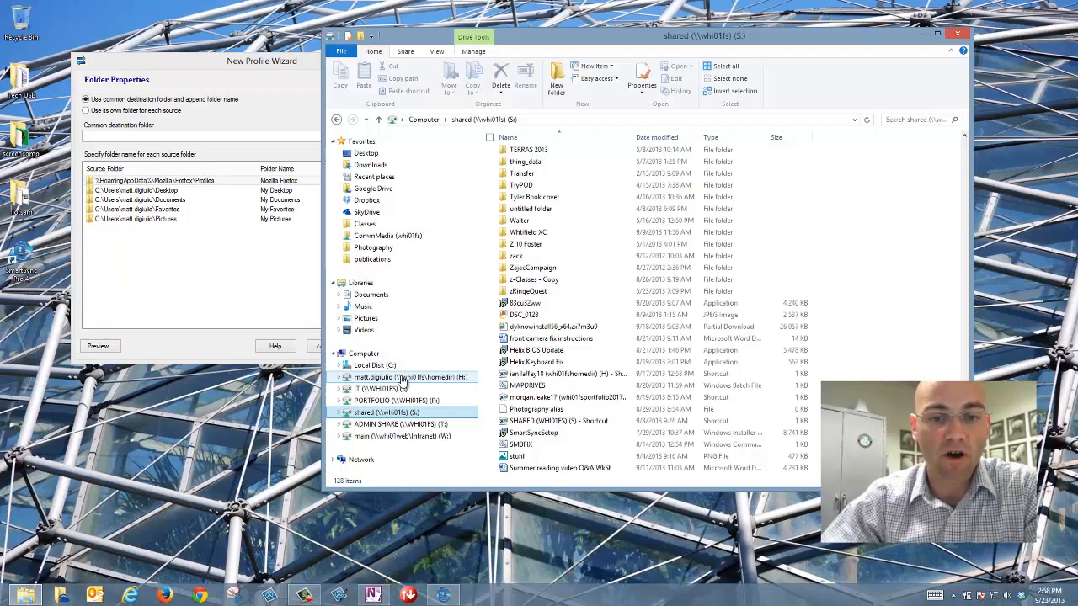
pyautogui.click(402, 378)
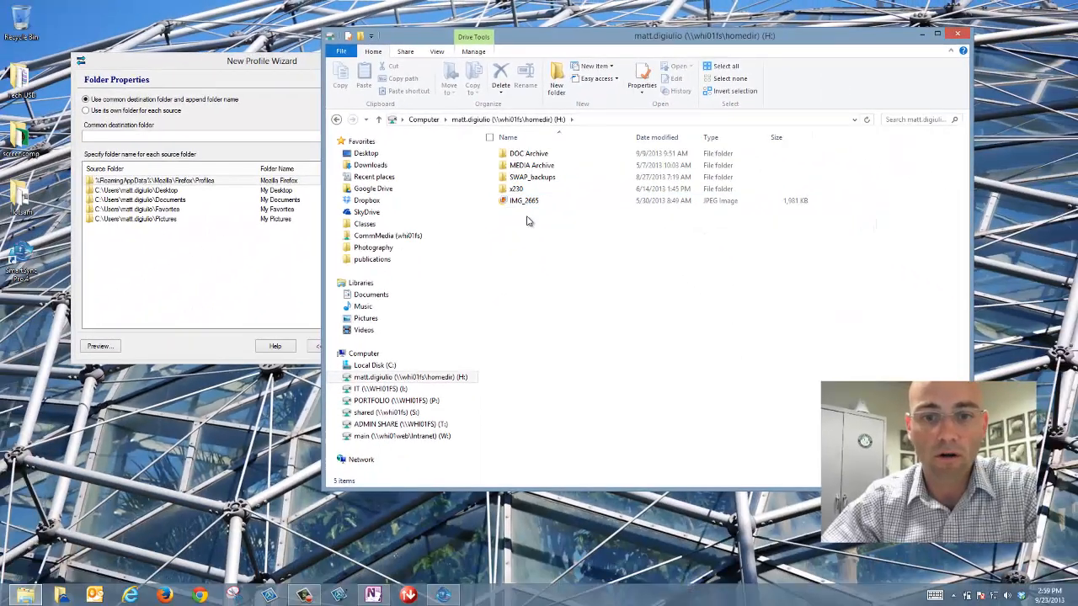
pyautogui.rightClick(527, 220)
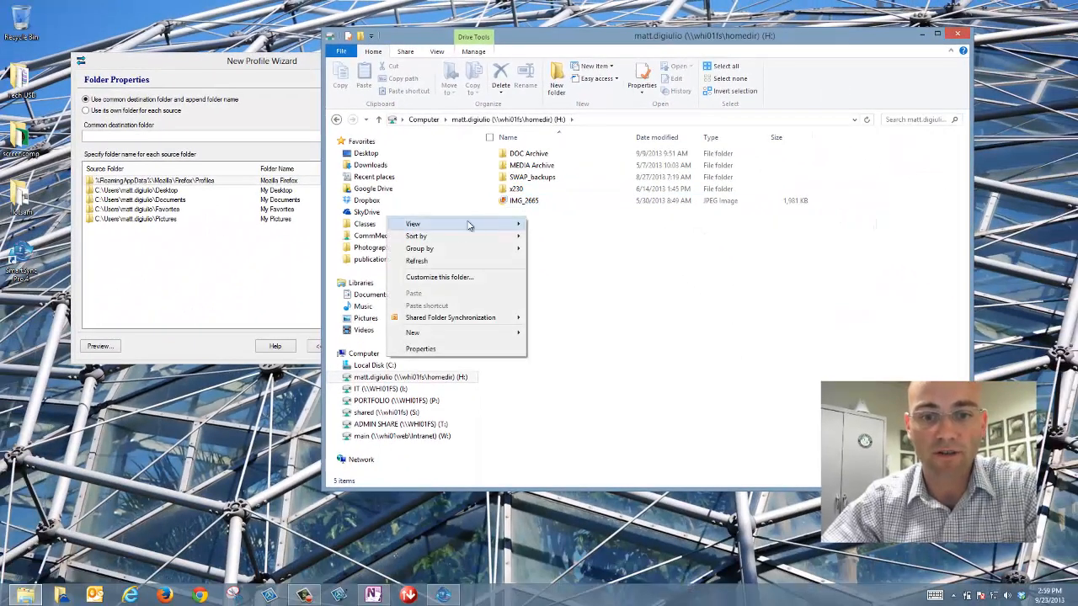
pyautogui.moveTo(467, 330)
pyautogui.click(380, 335)
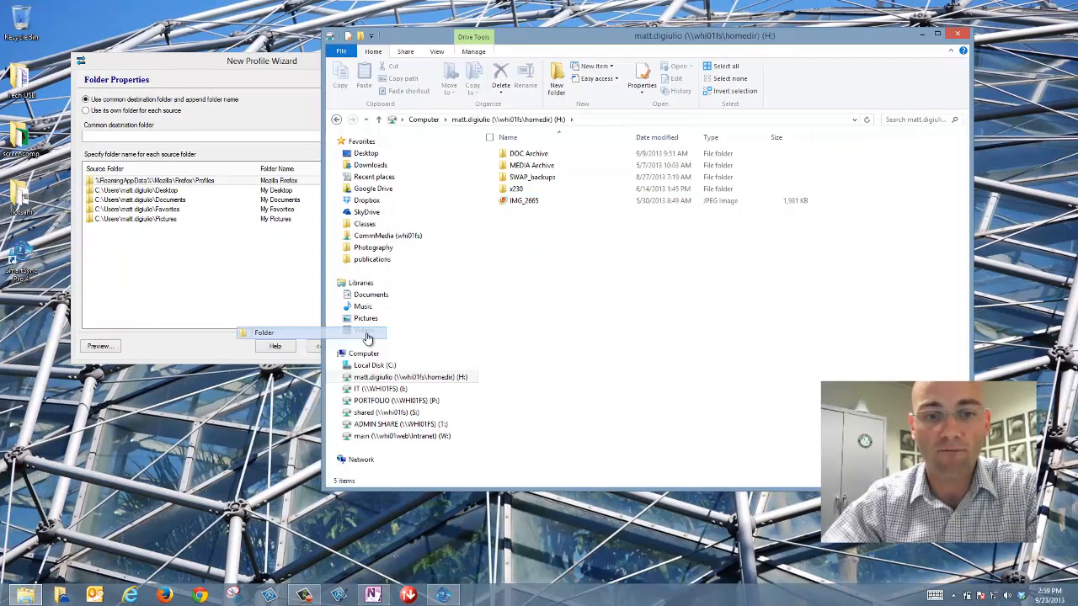
pyautogui.write('backup')
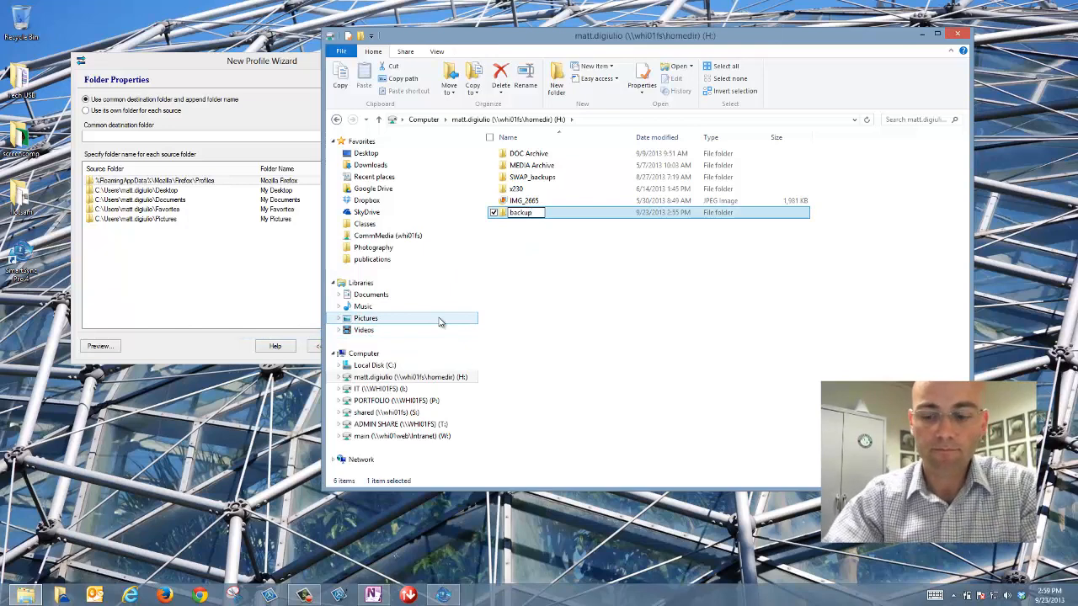
pyautogui.press('Return')
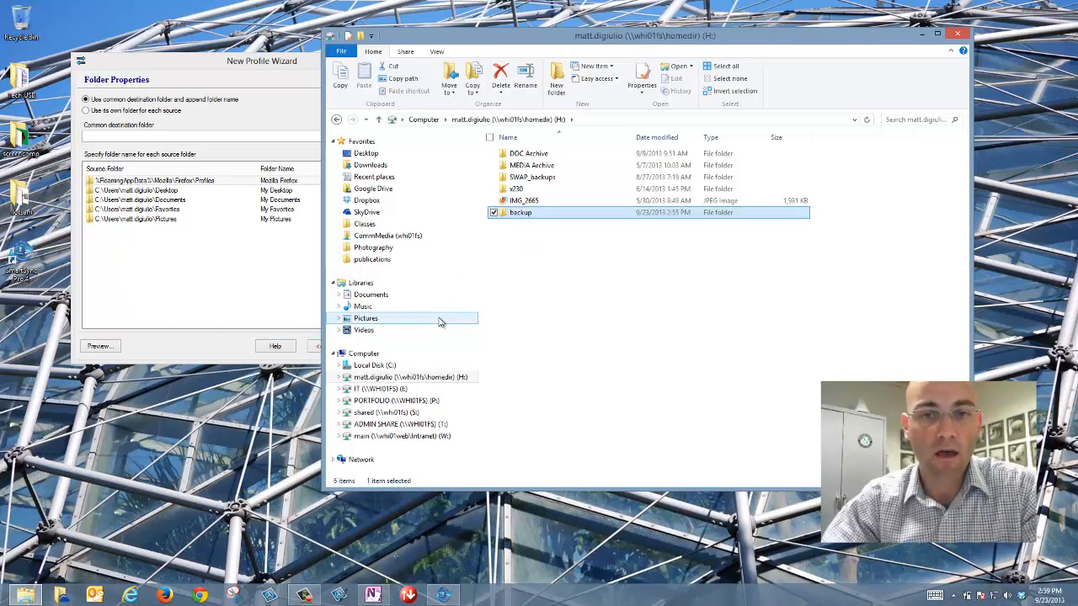
# Set the profile's common destination folder to h:\backup and accept including all files without exclusions.
pyautogui.click(284, 67)
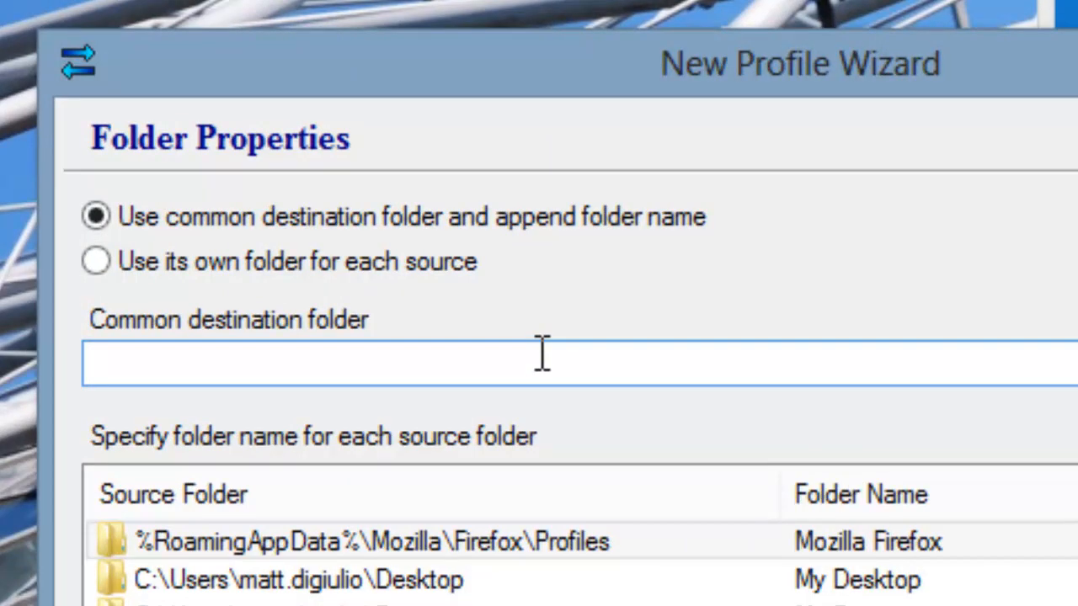
pyautogui.write('h')
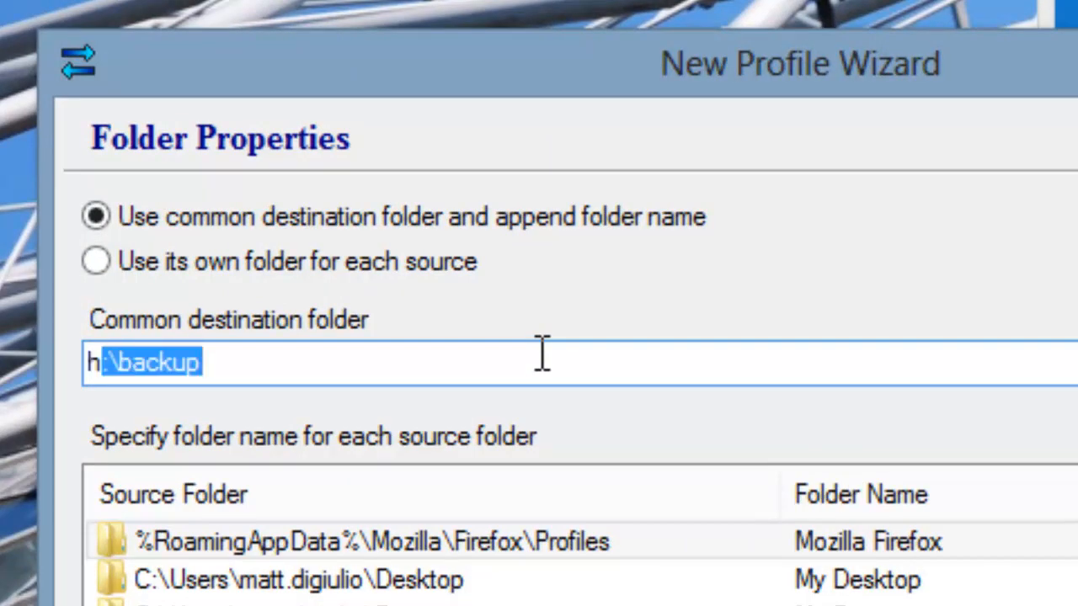
pyautogui.write(':')
pyautogui.write('\\backup')
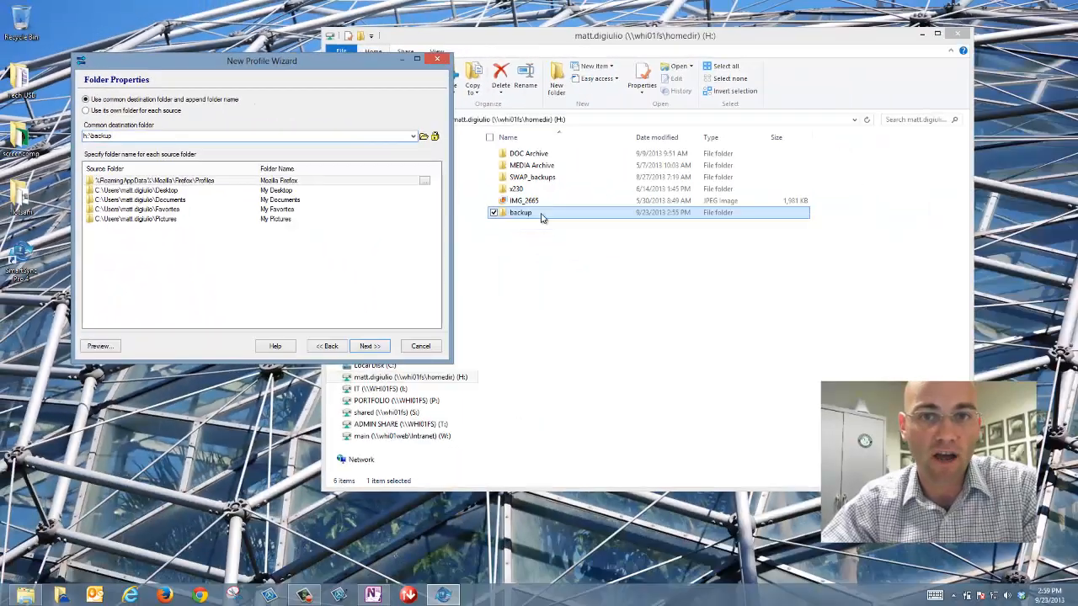
pyautogui.click(370, 346)
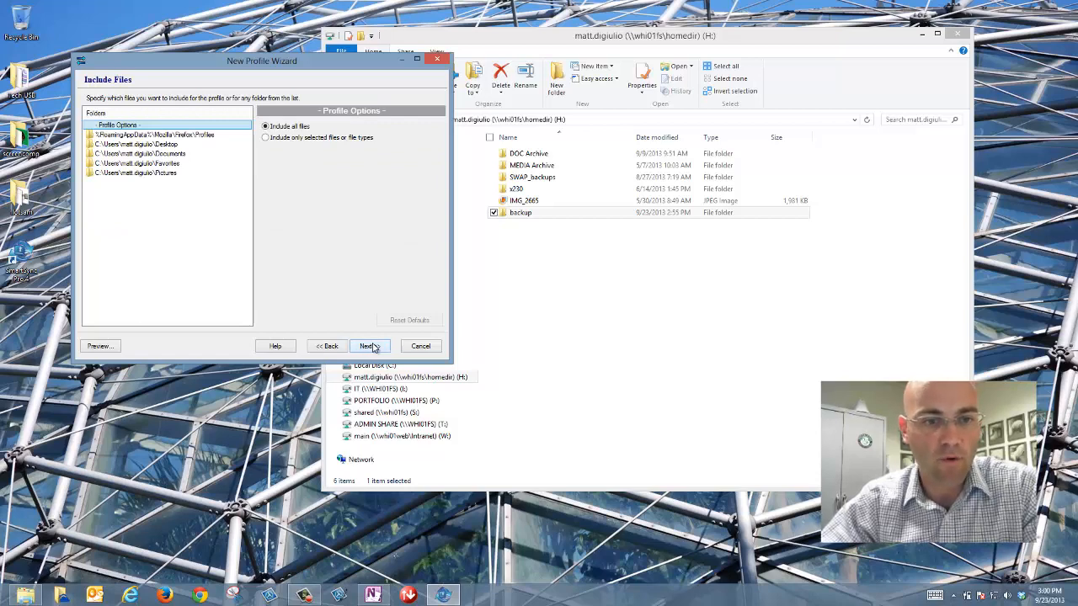
pyautogui.click(369, 346)
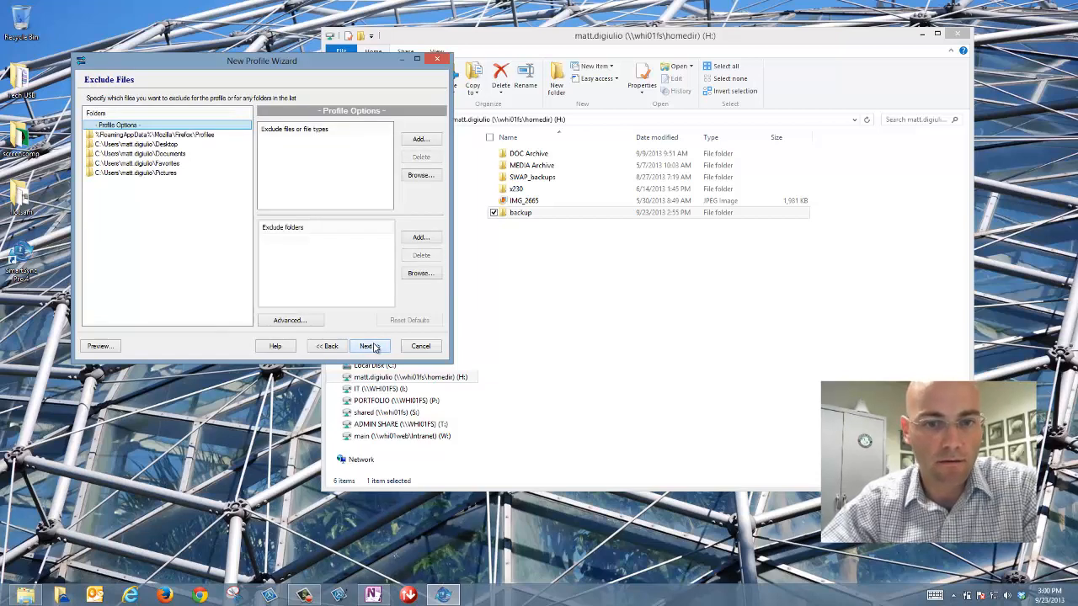
pyautogui.click(375, 347)
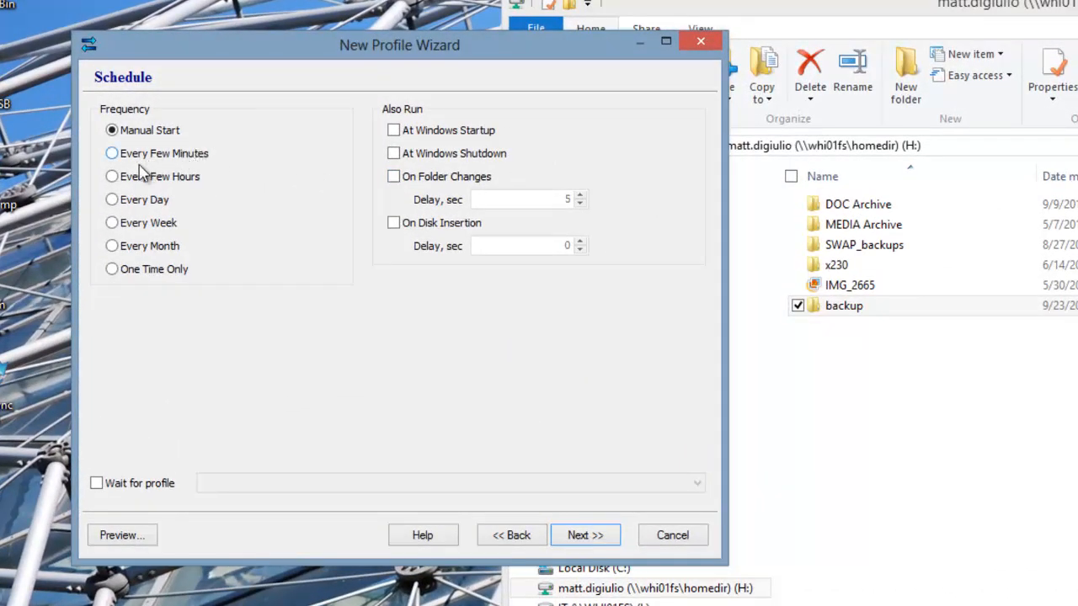
# Schedule the profile every few hours and on folder changes, exclude Sunday and Saturday, and accept the schedule.
pyautogui.click(112, 177)
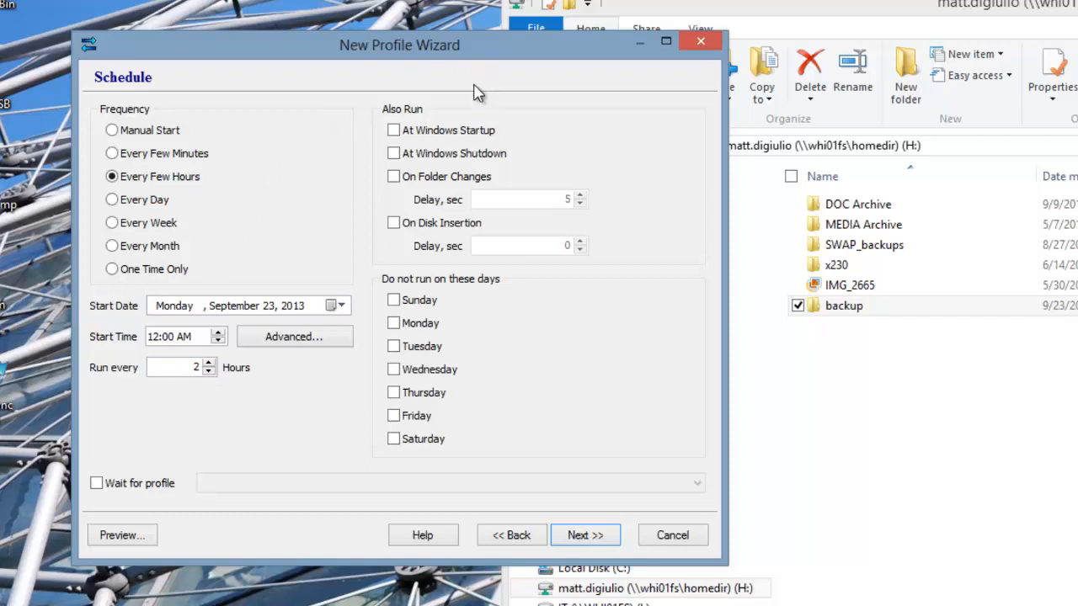
pyautogui.click(394, 178)
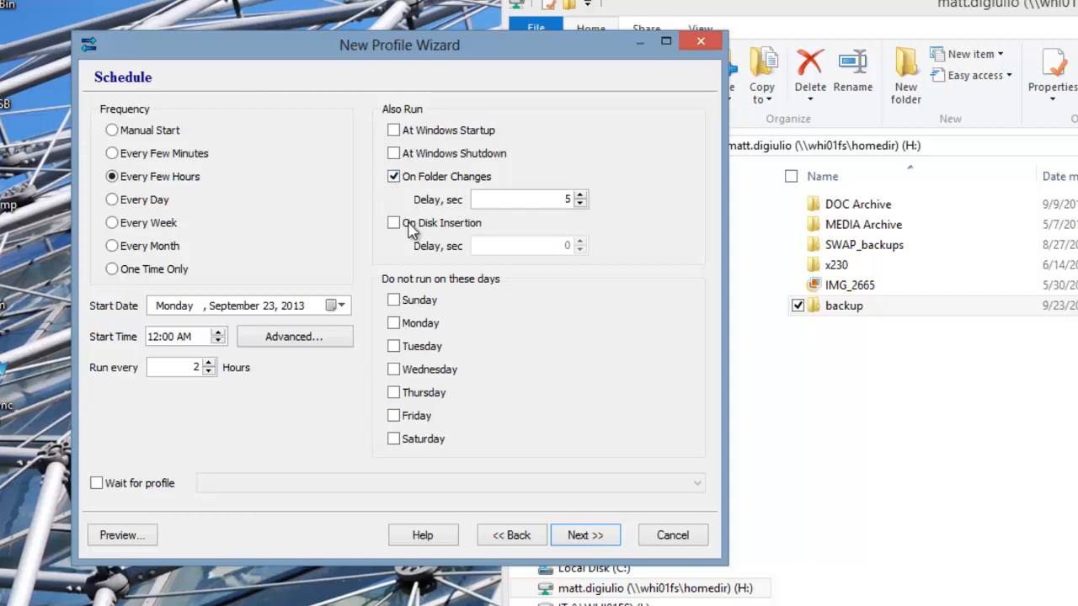
pyautogui.click(394, 301)
pyautogui.click(394, 440)
pyautogui.click(584, 537)
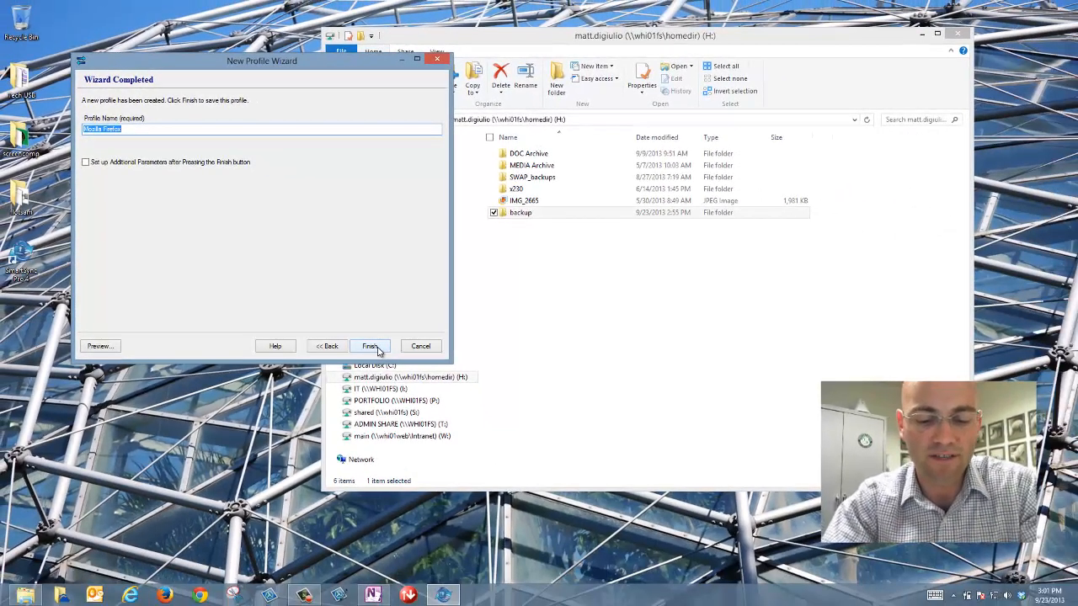
# Name the profile with the owner's surname followed by Backup and finish the wizard.
pyautogui.write('DiG')
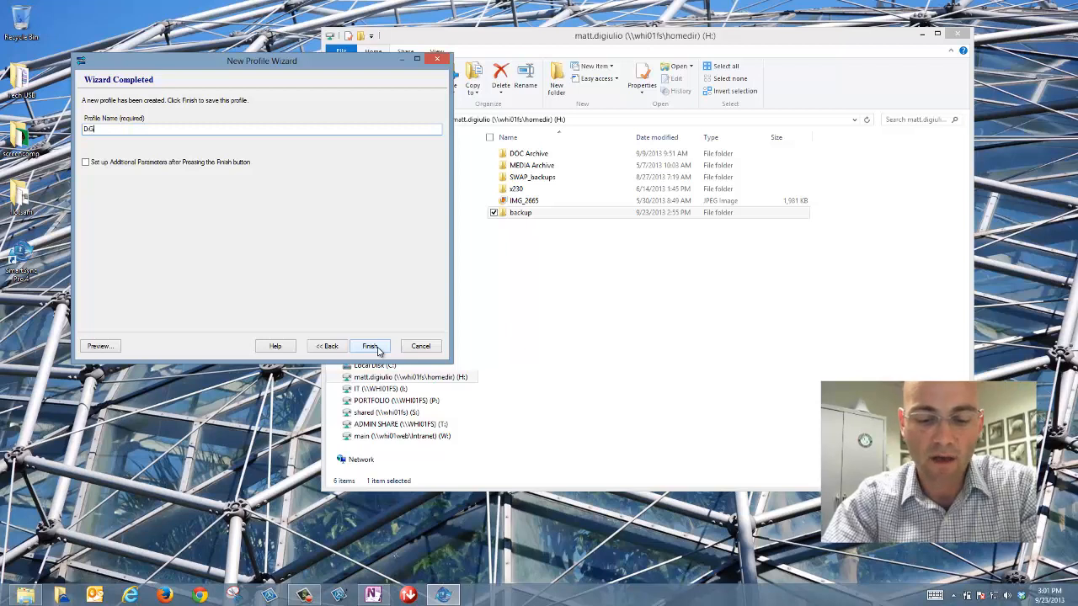
pyautogui.write('iulio ')
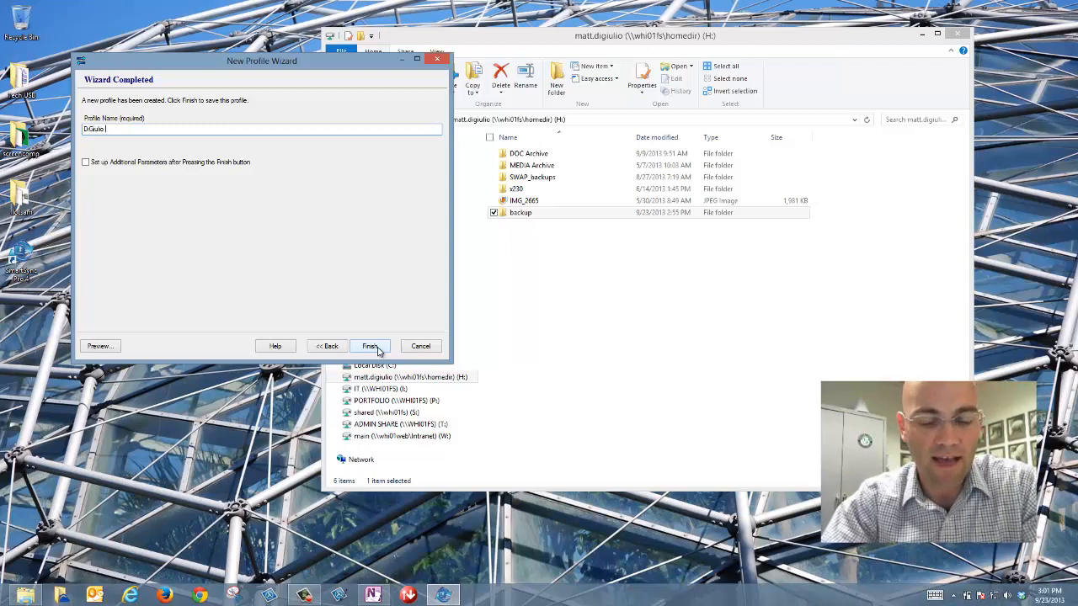
pyautogui.write('Backup')
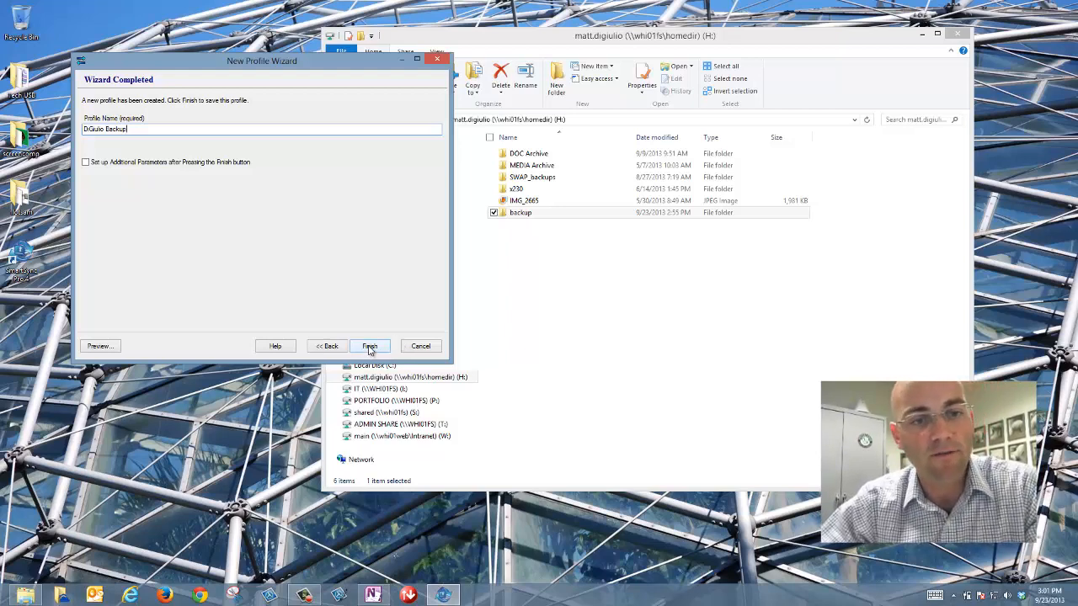
pyautogui.click(370, 346)
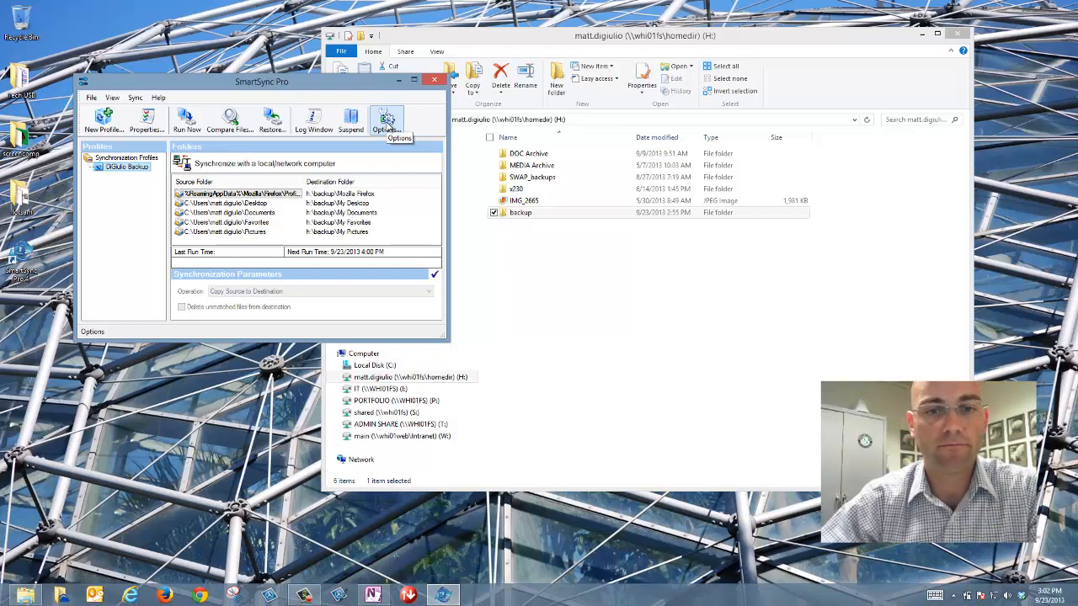
# In the startup options, set the wait before running profiles to 5 minutes, leave the splash screen disabled, and save.
pyautogui.click(388, 120)
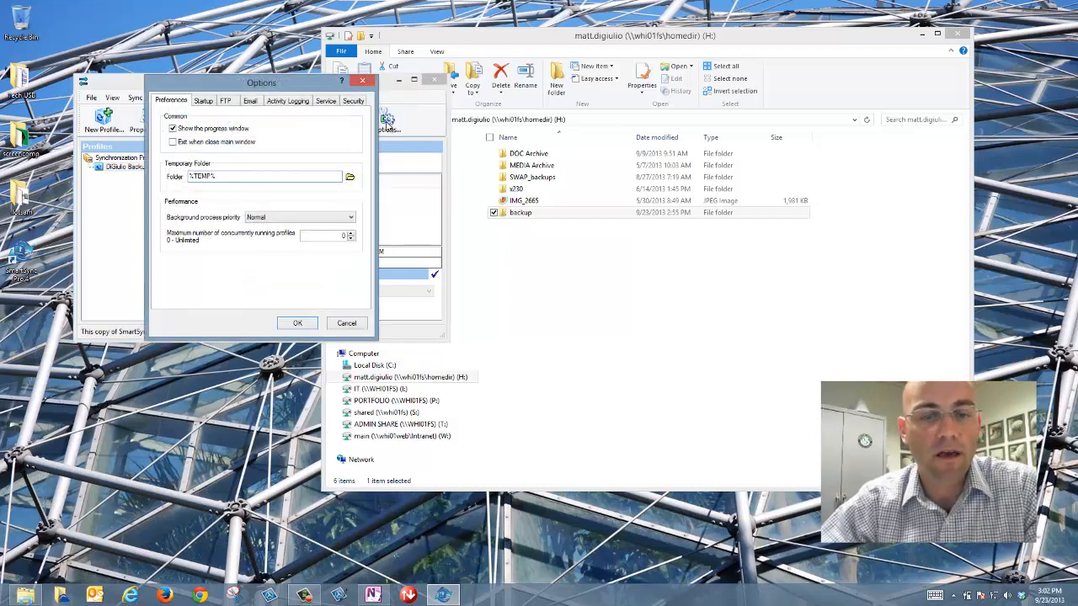
pyautogui.click(211, 101)
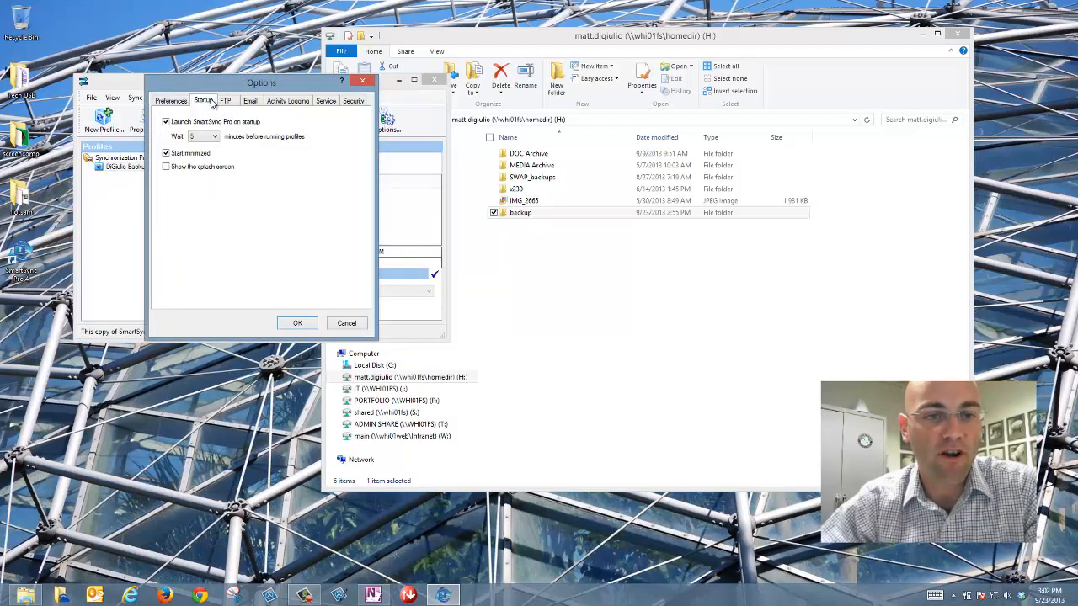
pyautogui.click(212, 135)
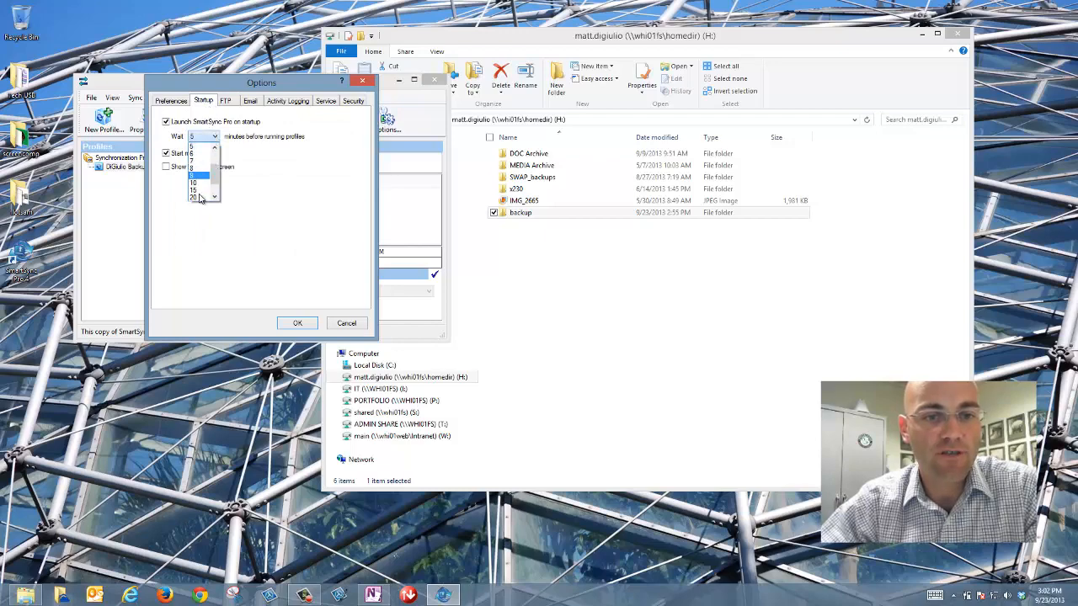
pyautogui.scroll(2, 200, 194)
pyautogui.click(194, 146)
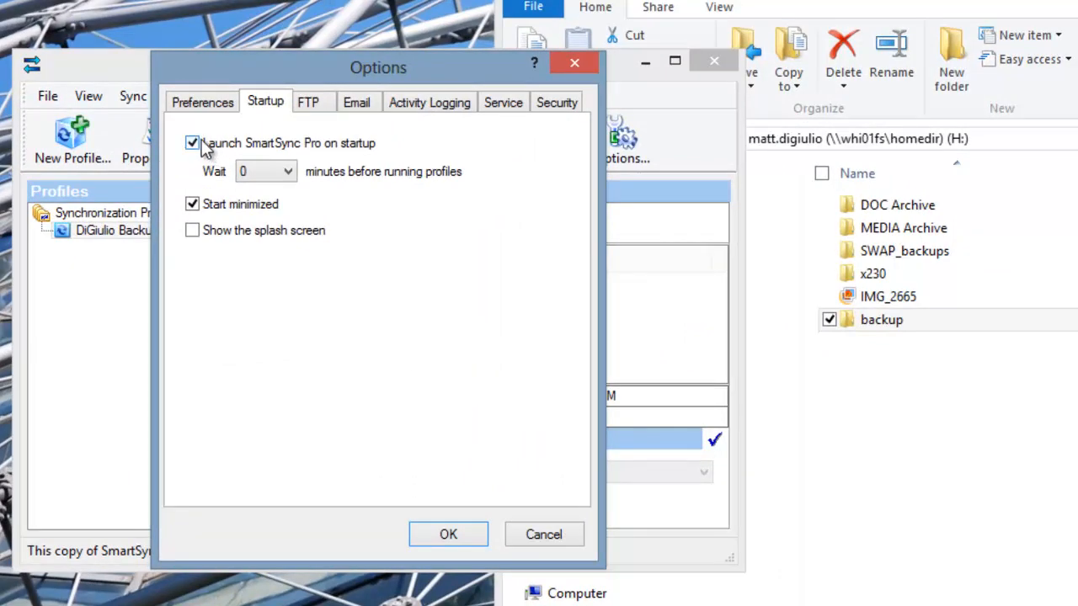
pyautogui.click(289, 173)
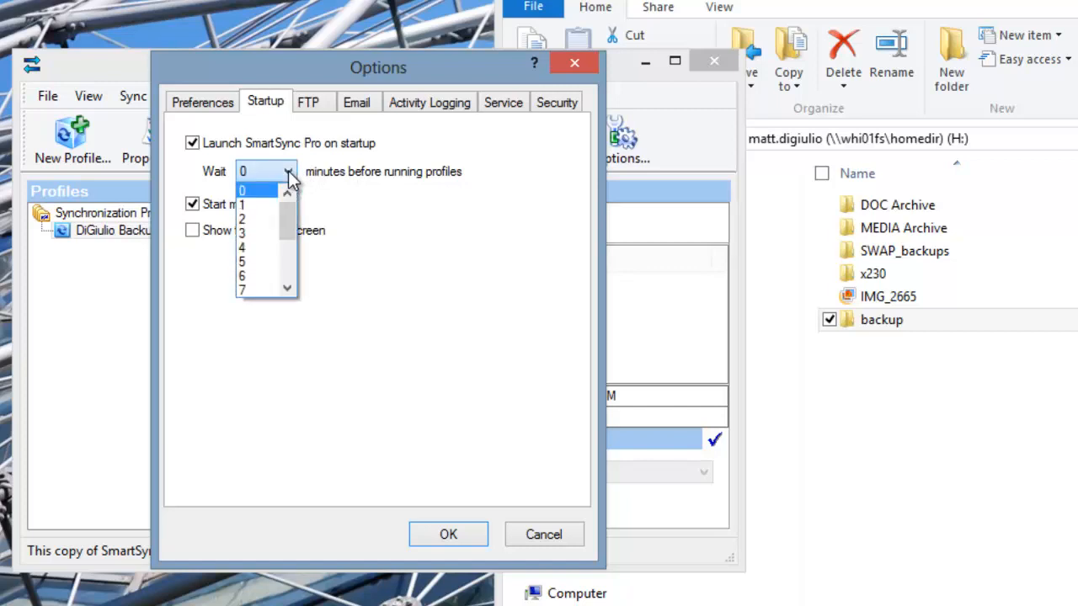
pyautogui.click(267, 267)
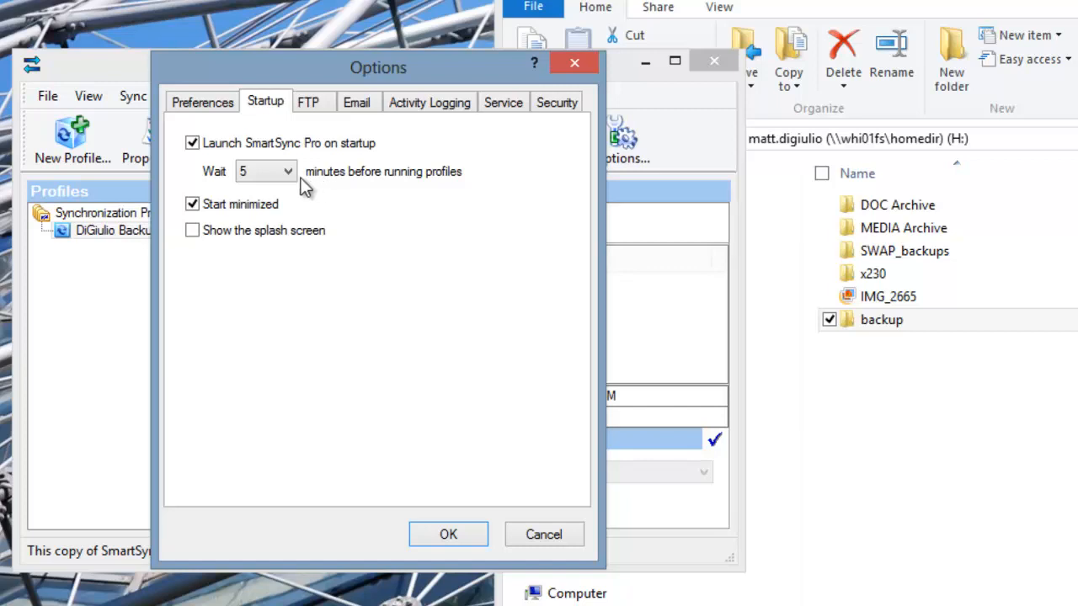
pyautogui.click(193, 235)
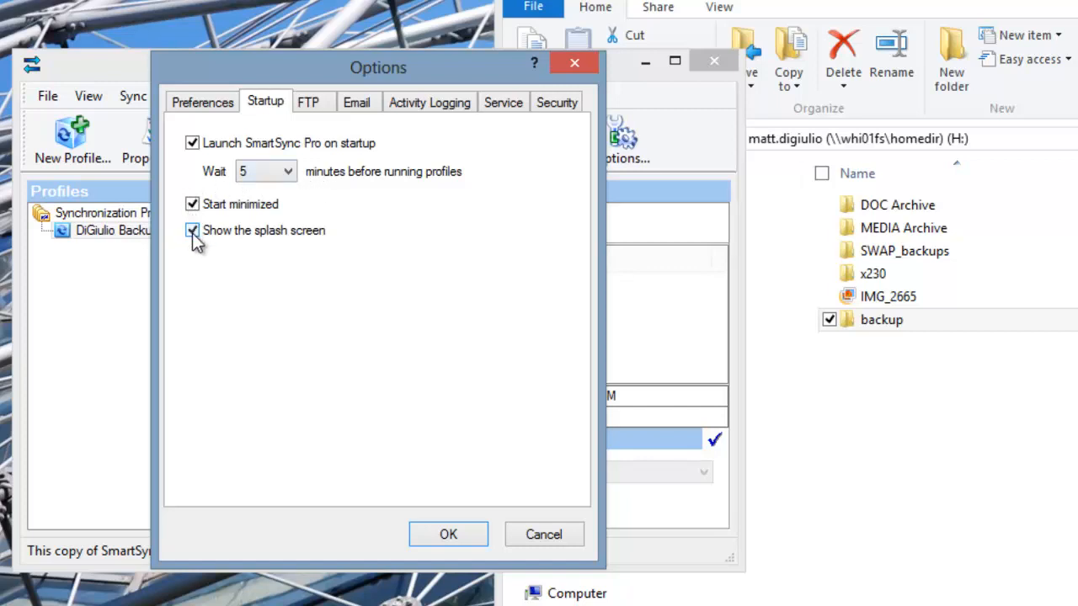
pyautogui.click(193, 235)
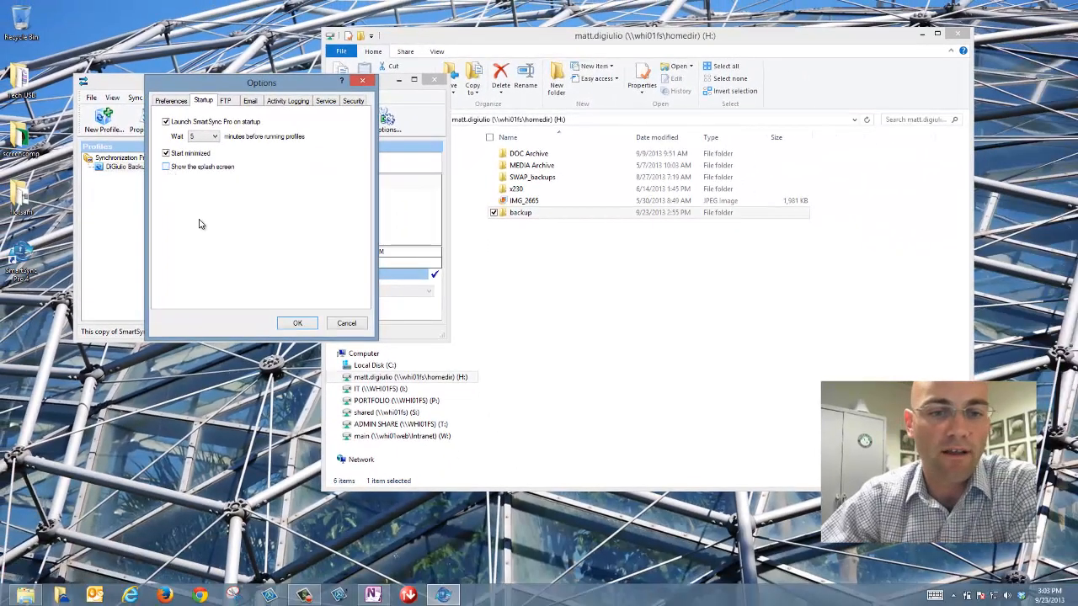
pyautogui.click(296, 322)
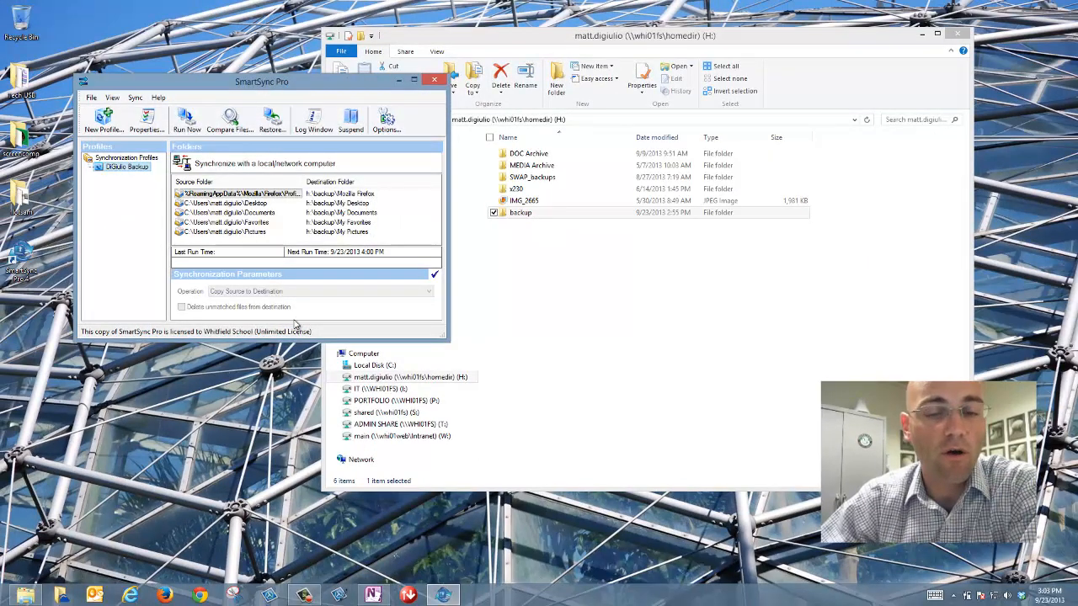
# Close the SmartSync Pro window and move its desktop shortcut and setup file to the Recycle Bin.
pyautogui.click(434, 79)
pyautogui.moveTo(95, 257); pyautogui.dragTo(69, 257)
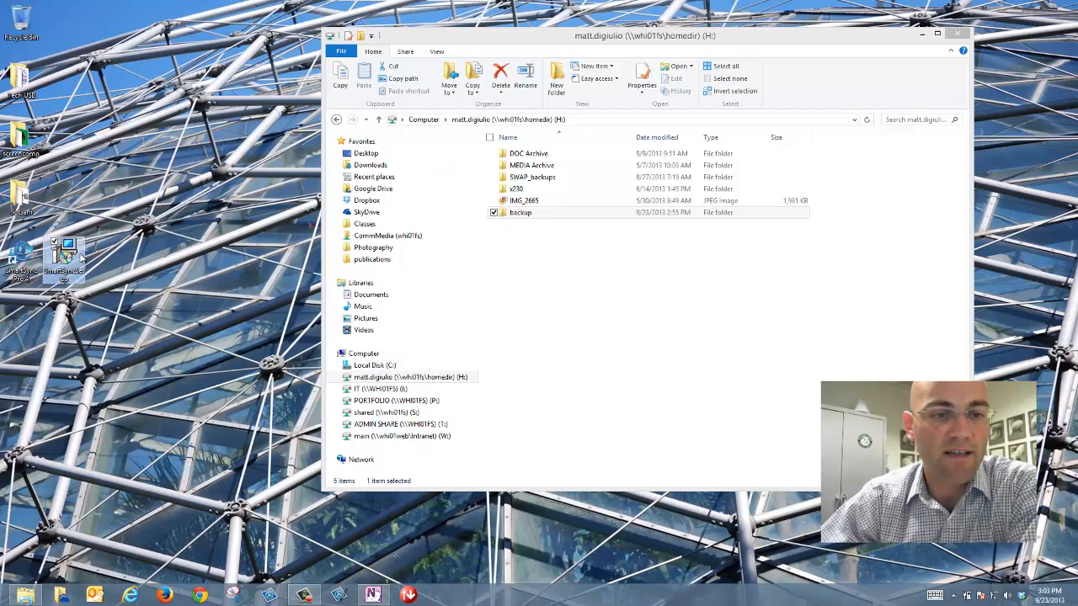
pyautogui.moveTo(159, 244); pyautogui.dragTo(22, 24)
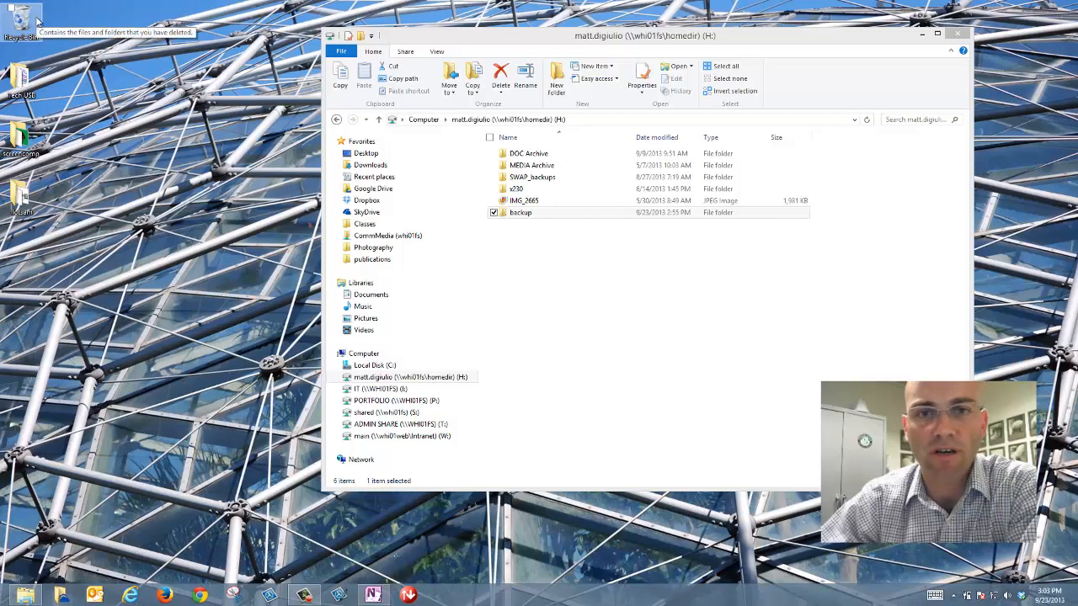